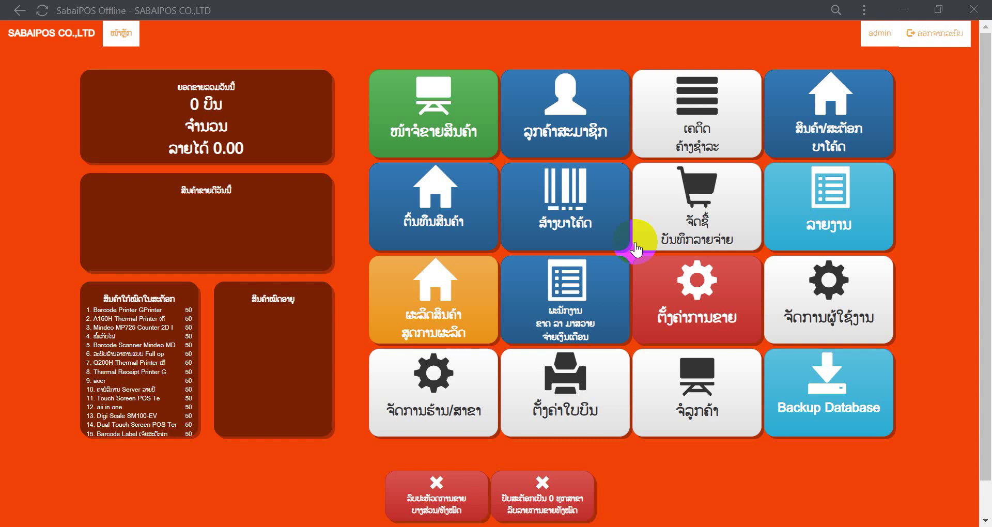
Step: Open the ຈັດການຜູ້ໃຊ້ງານ user management page from the home dashboard
click(810, 300)
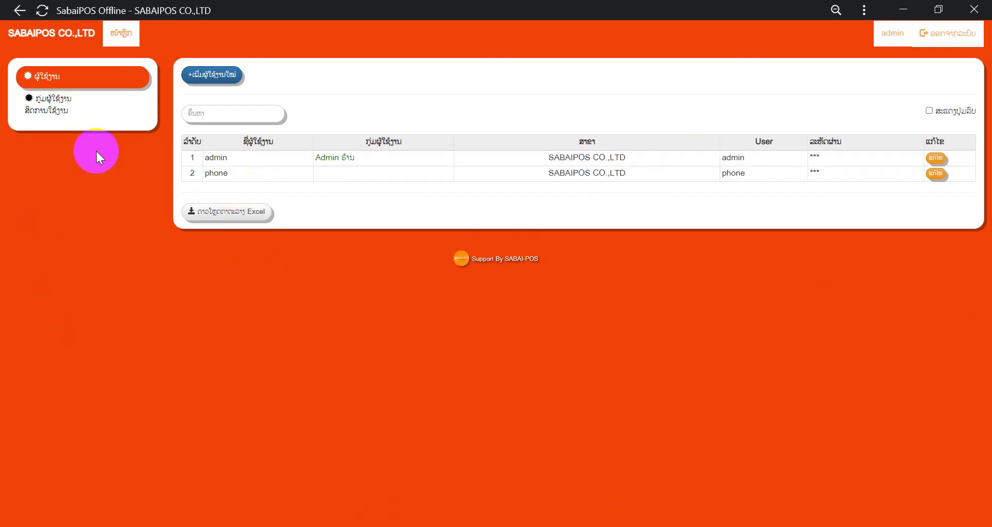
Step: Add and save a new user group named 'sell' under ກຸ່ມຜູ້ໃຊ້ງານ
click(68, 111)
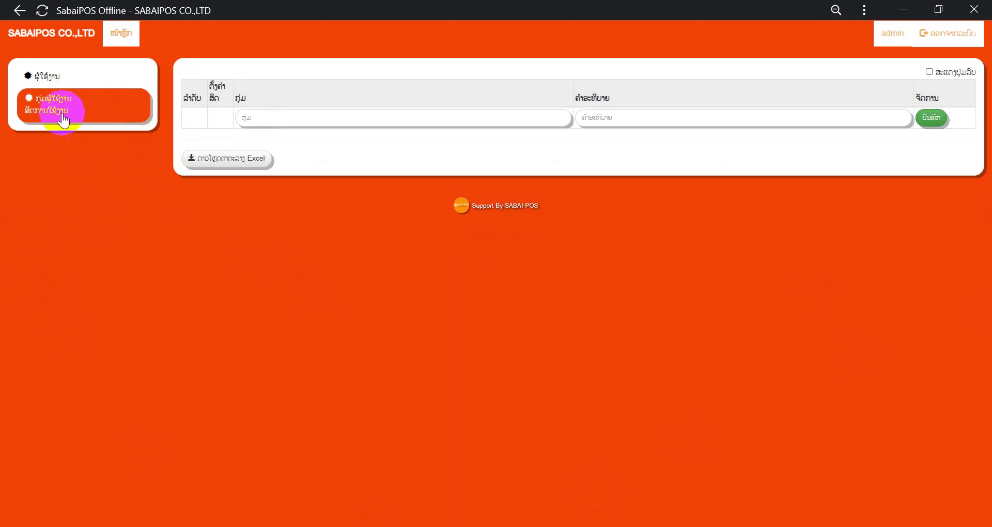
click(258, 117)
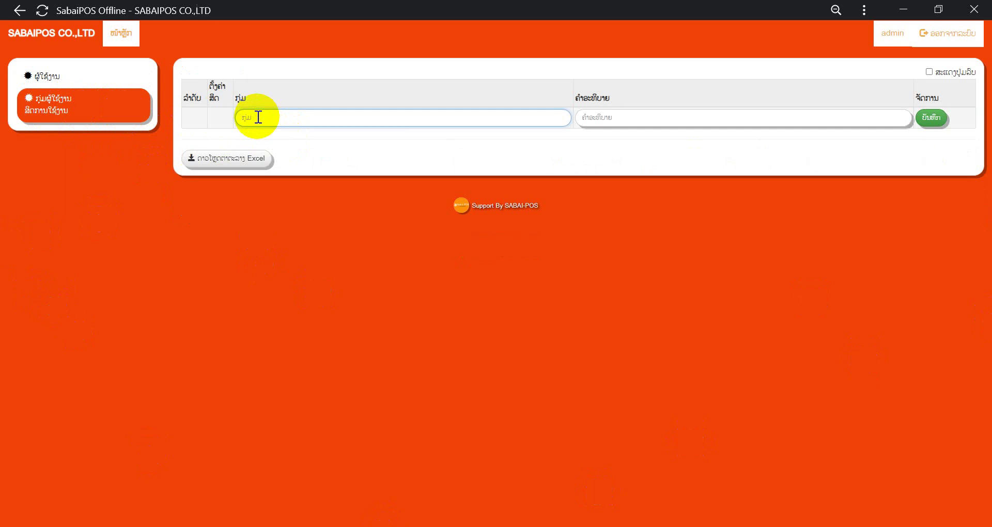
key(super+space)
key(super+space)
text(sell)
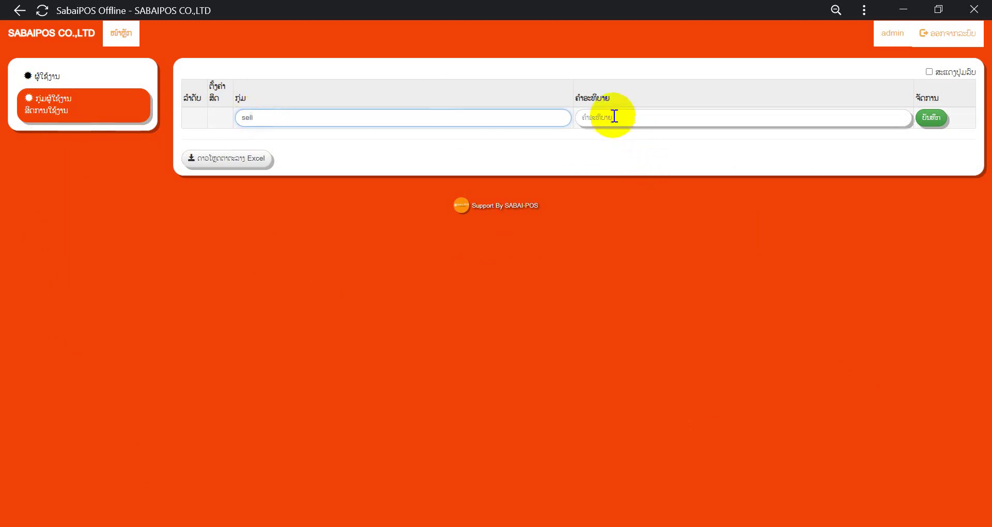
click(614, 117)
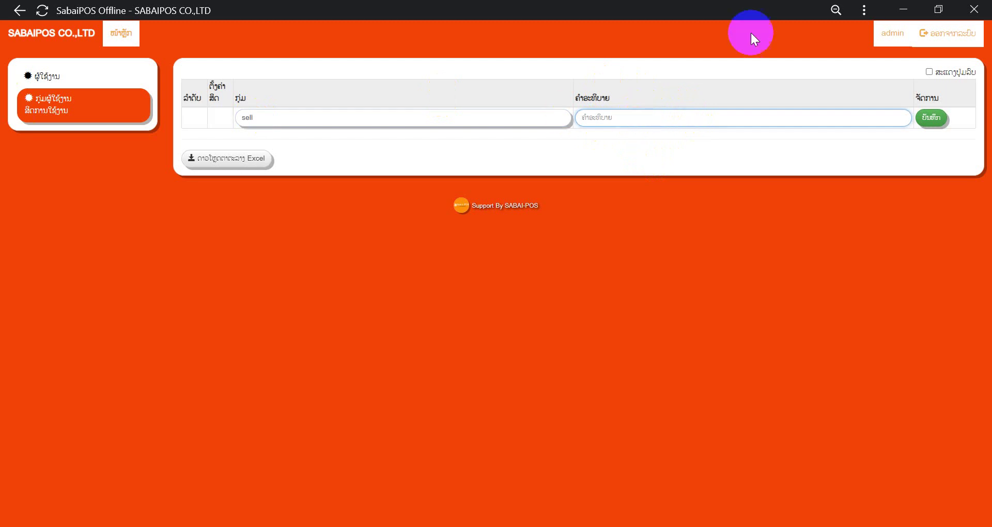
click(932, 120)
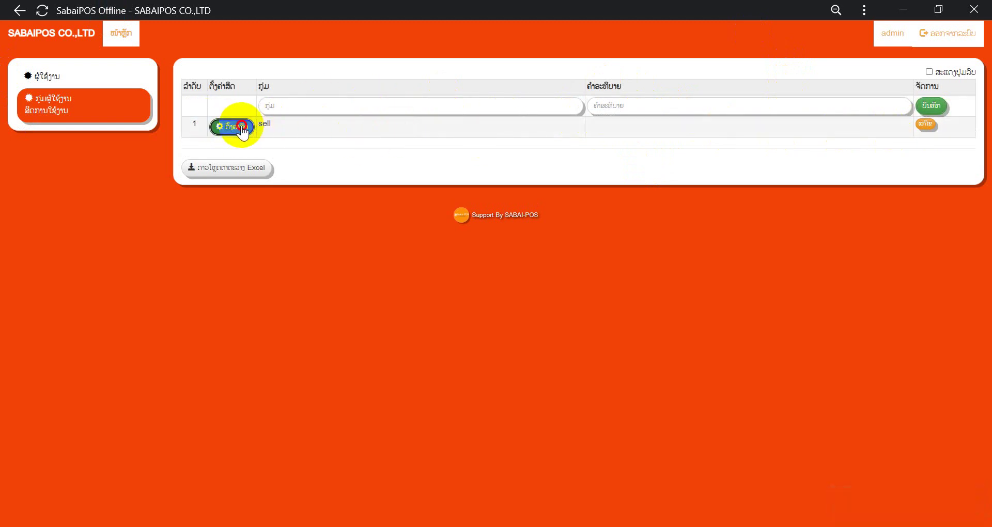
Step: Grant the sell group product sales, turning off its sales sub-permissions such as choosing the sale date
click(243, 129)
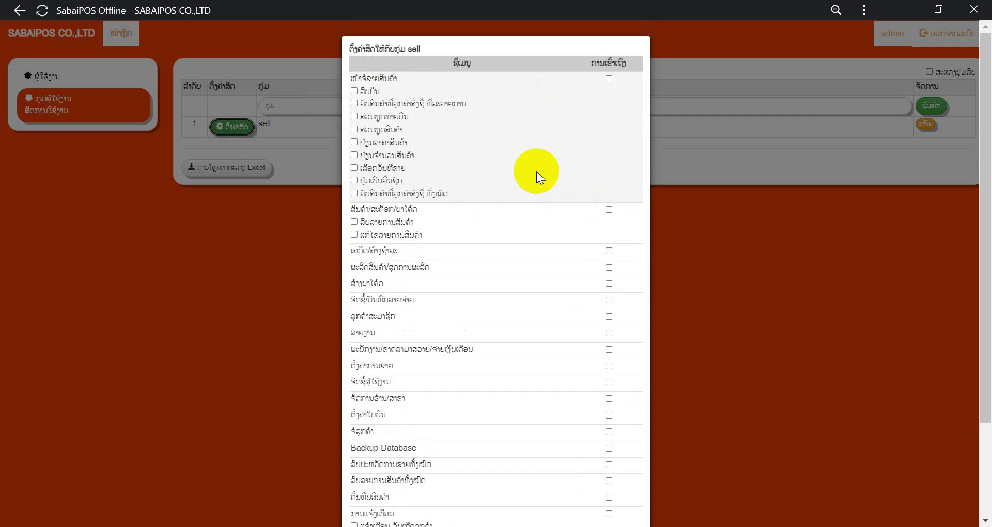
click(608, 79)
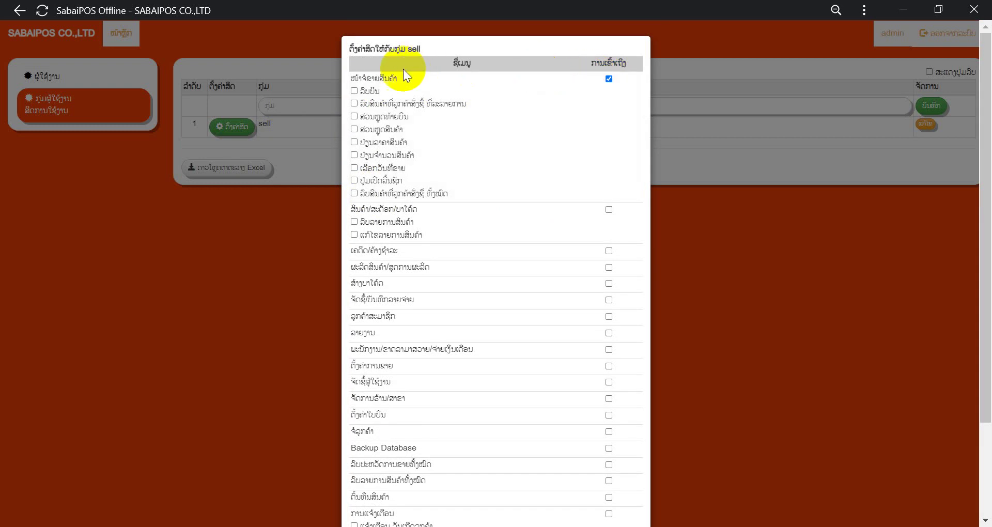
double_click(383, 91)
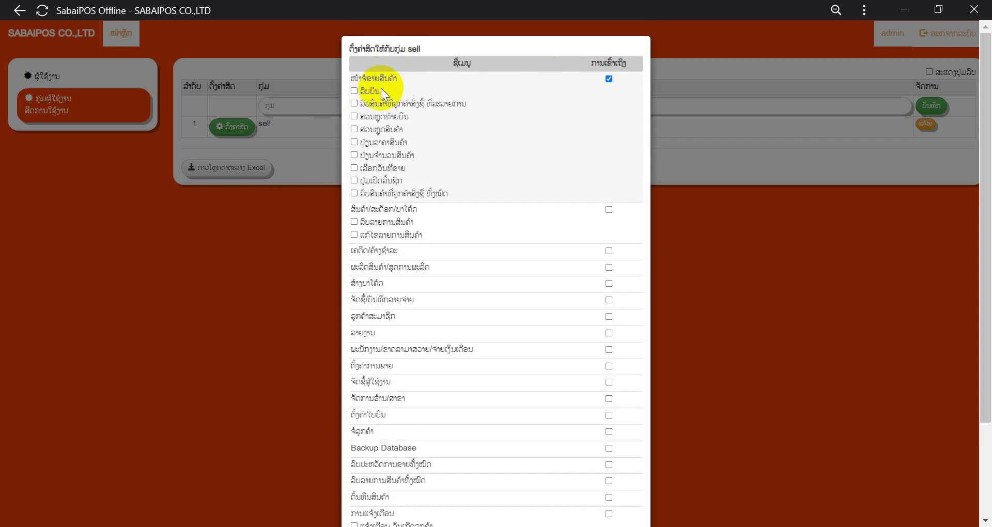
click(355, 91)
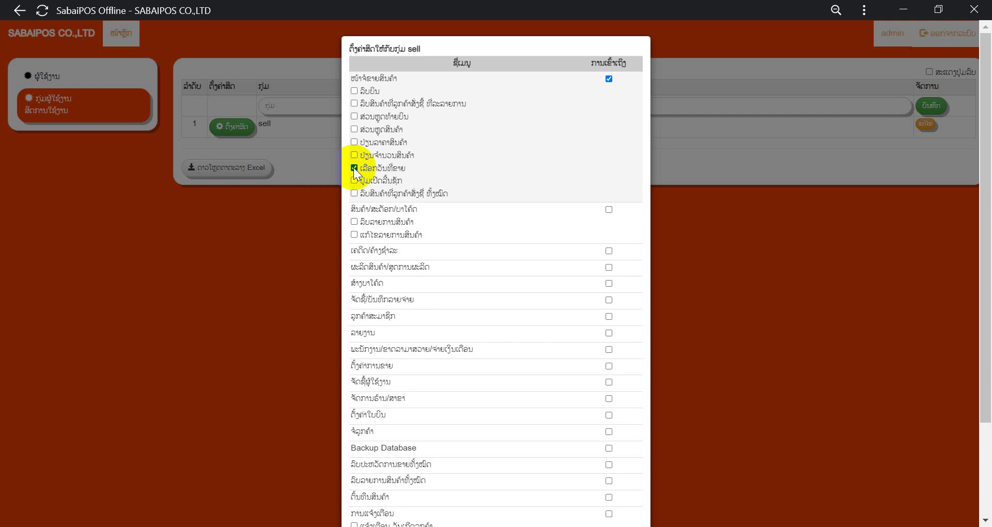
click(354, 168)
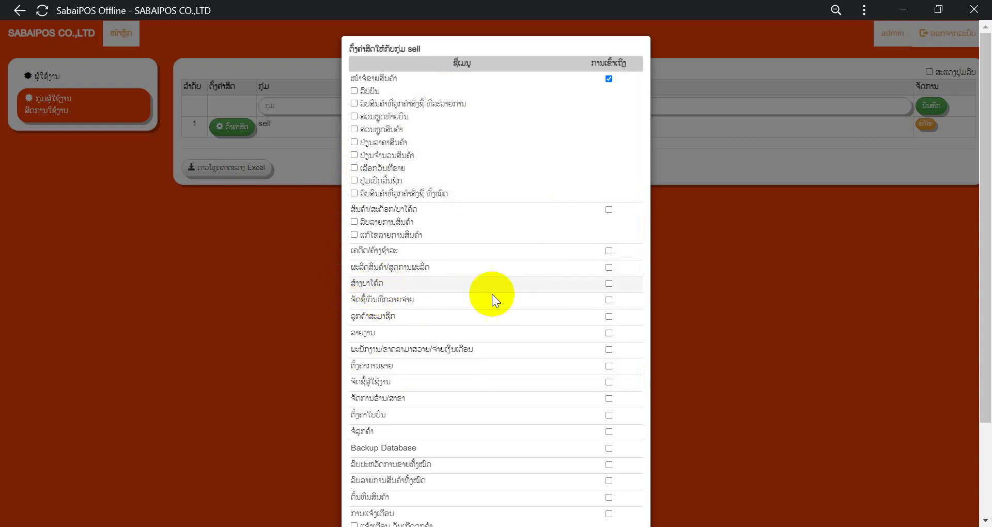
Step: Remove barcode creation, add customer display access, and save the sell group's permissions
click(608, 283)
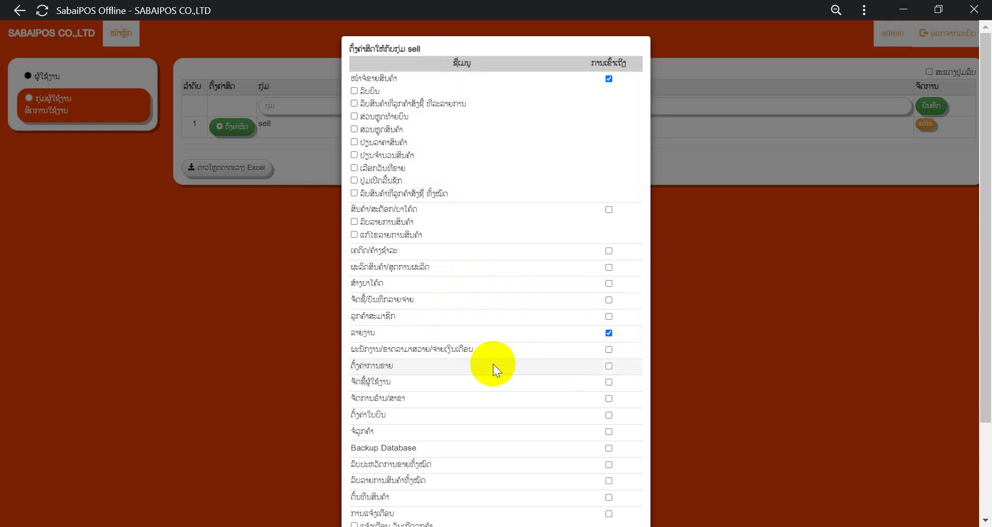
scroll(462, 335, down, 1)
scroll(463, 336, down, 3)
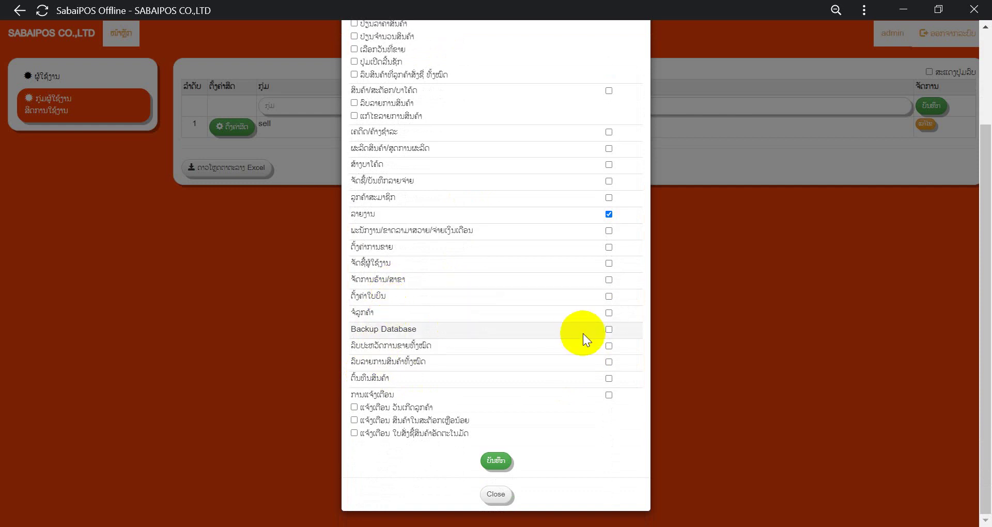
click(609, 313)
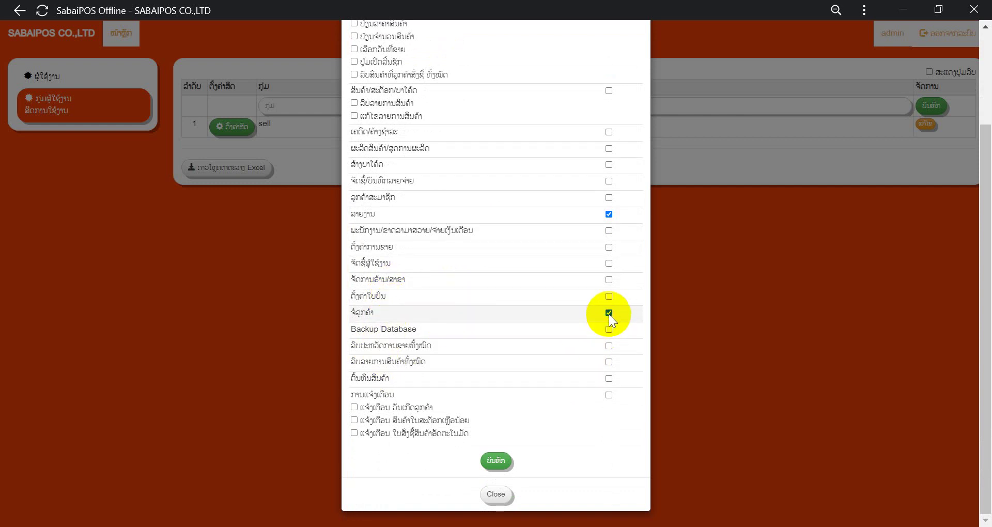
click(496, 461)
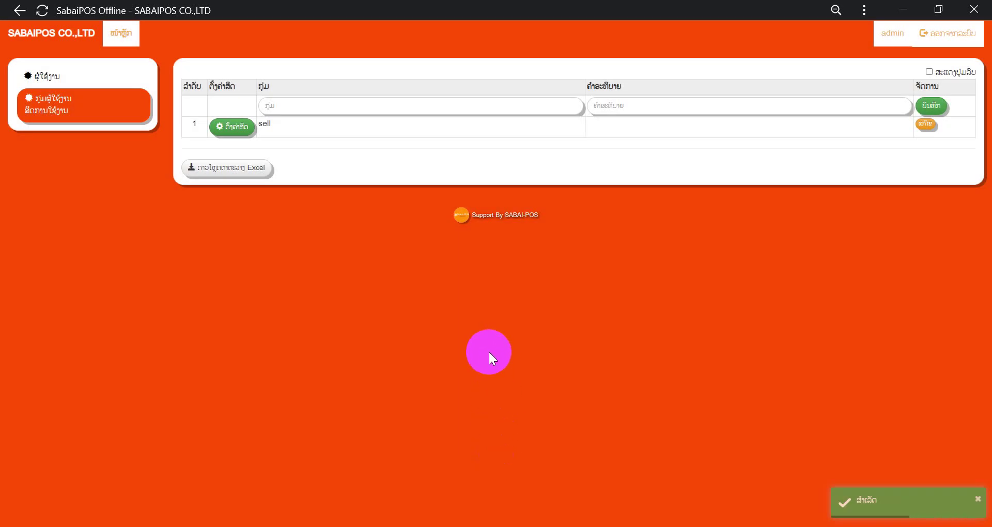
Step: Delete the existing phone user from the user list
click(56, 78)
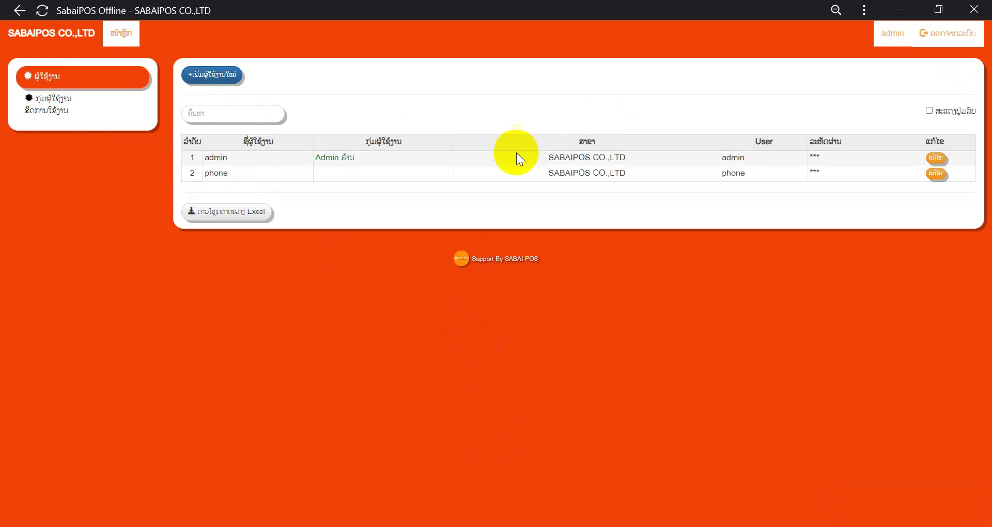
click(928, 111)
click(957, 174)
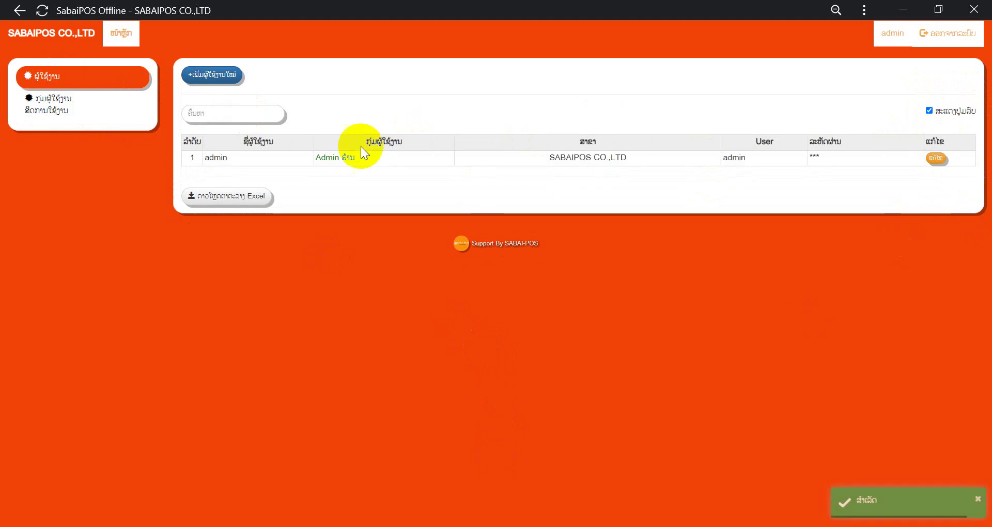
Step: Start a new user with employee name 'phone'
click(217, 78)
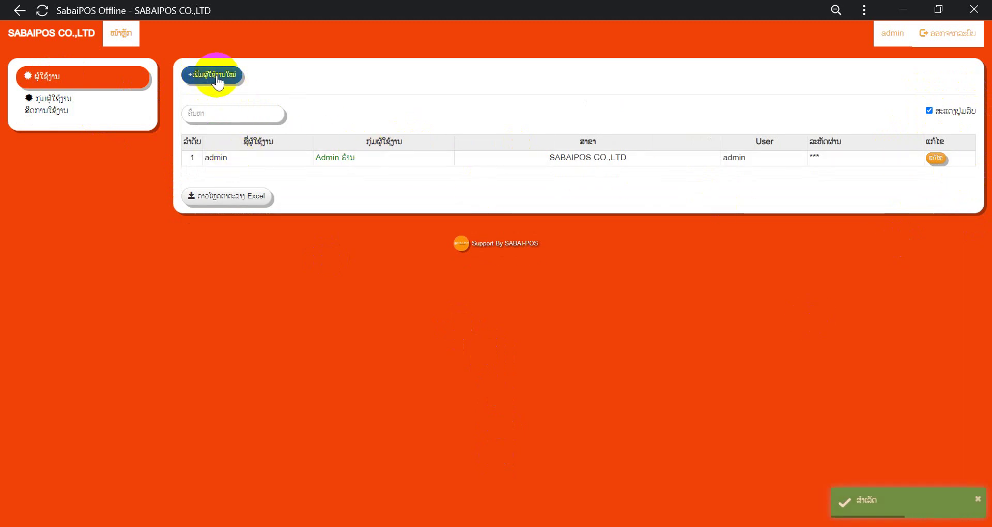
click(208, 76)
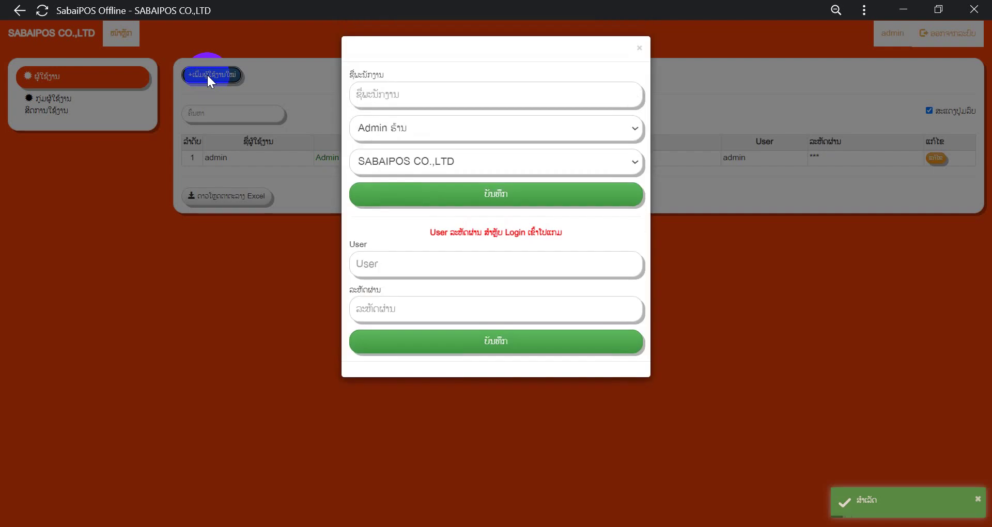
click(380, 93)
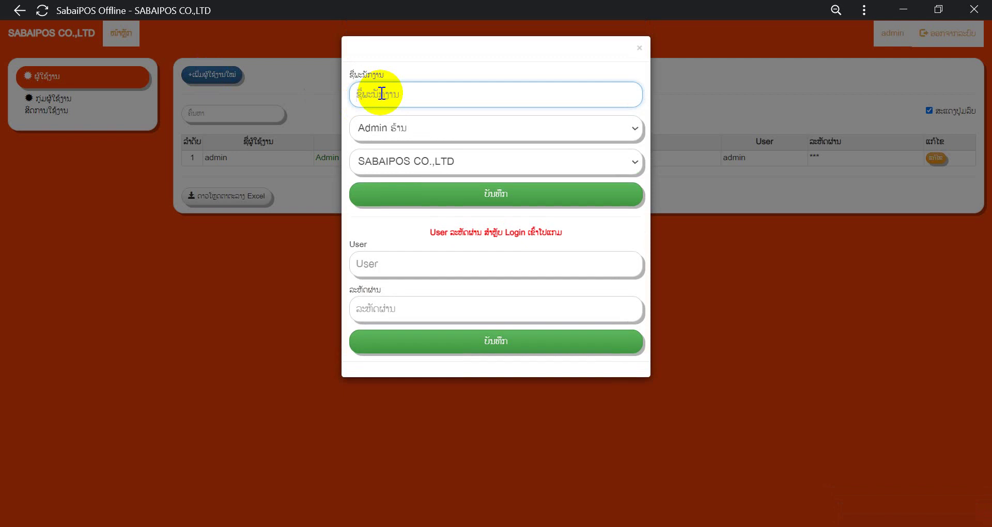
text(phone)
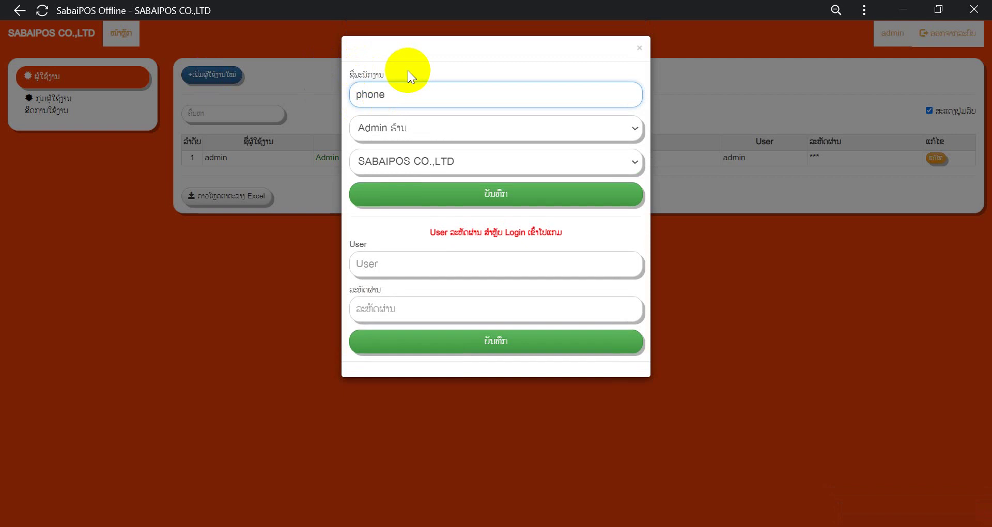
drag(407, 71, 326, 72)
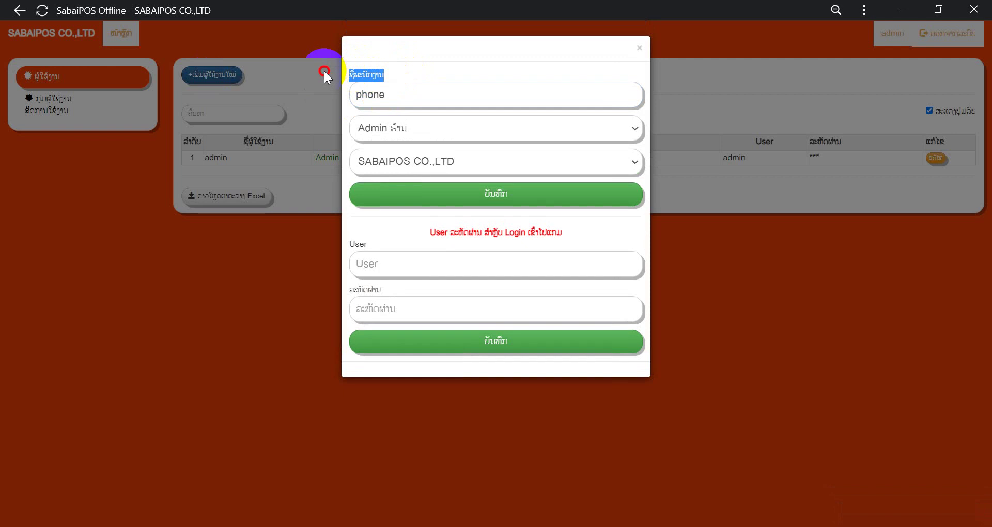
Step: Assign the user to the sell group with login name 'phone' and a password, and save
click(399, 127)
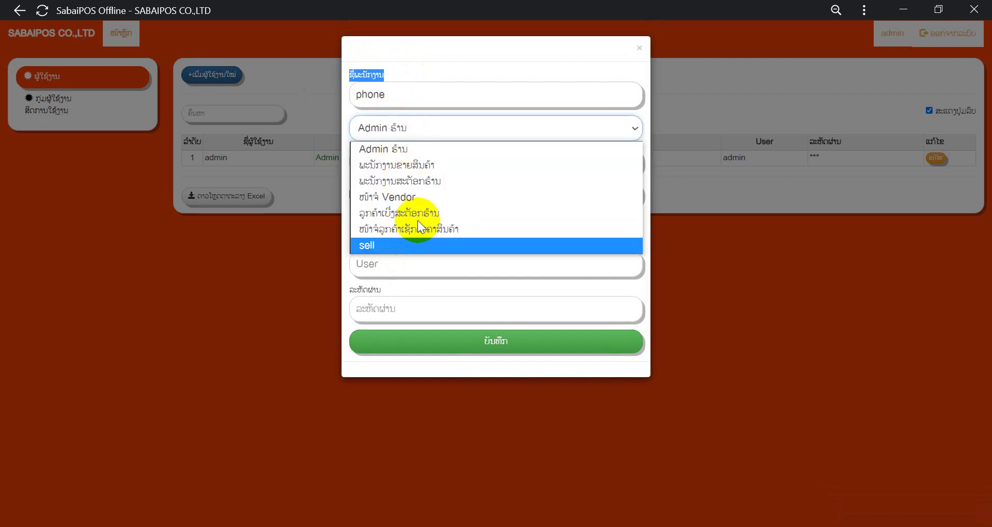
click(377, 244)
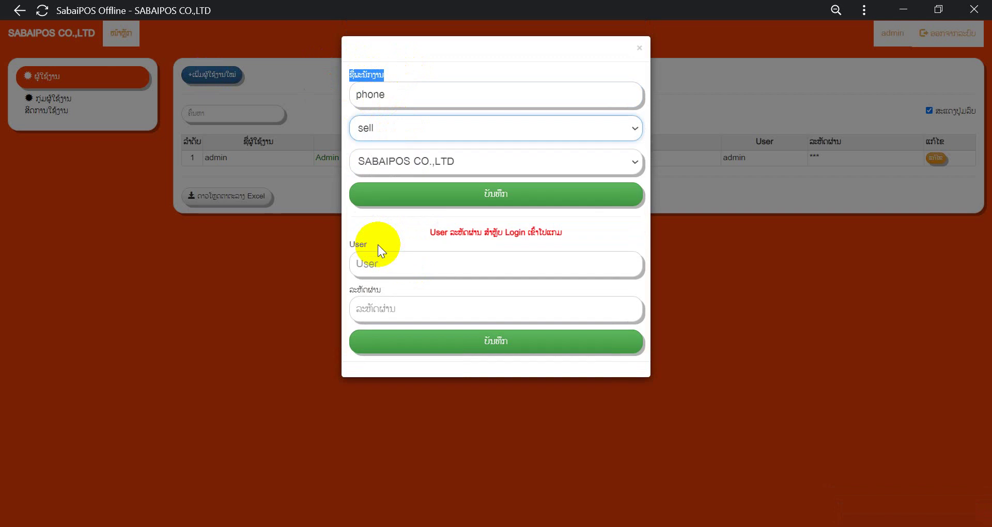
click(383, 269)
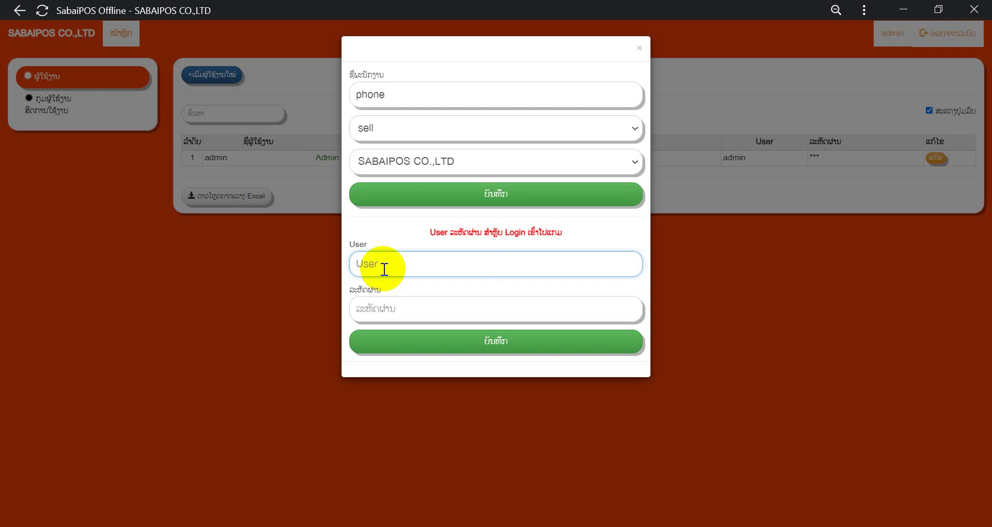
text(phone)
click(377, 308)
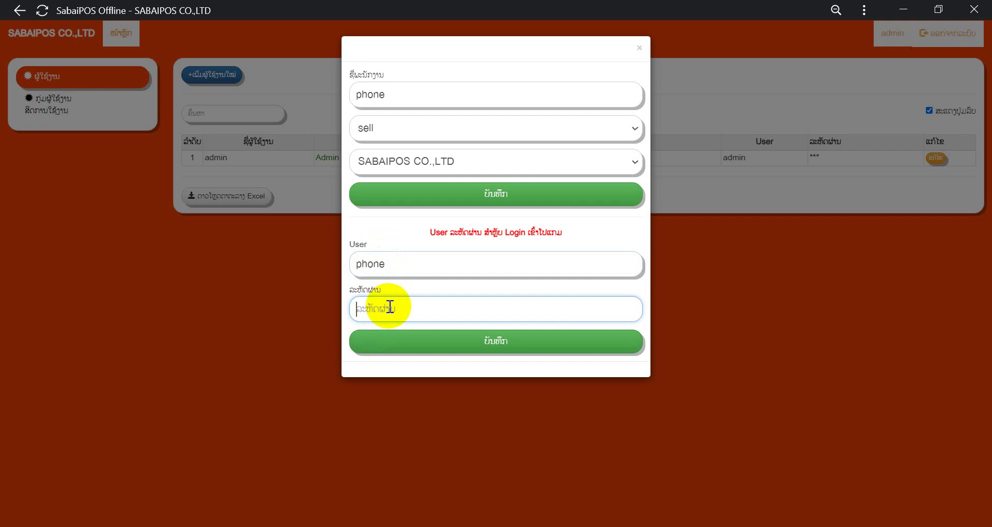
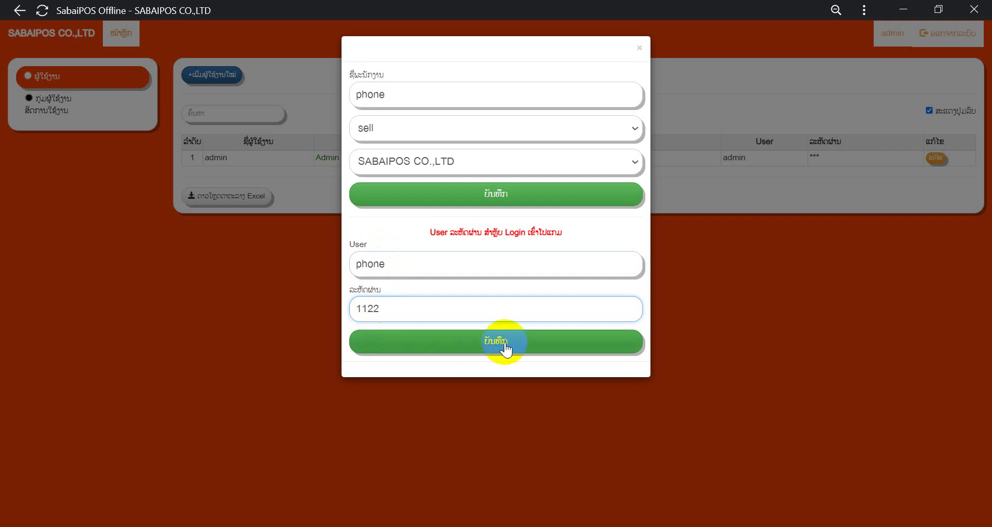
click(504, 345)
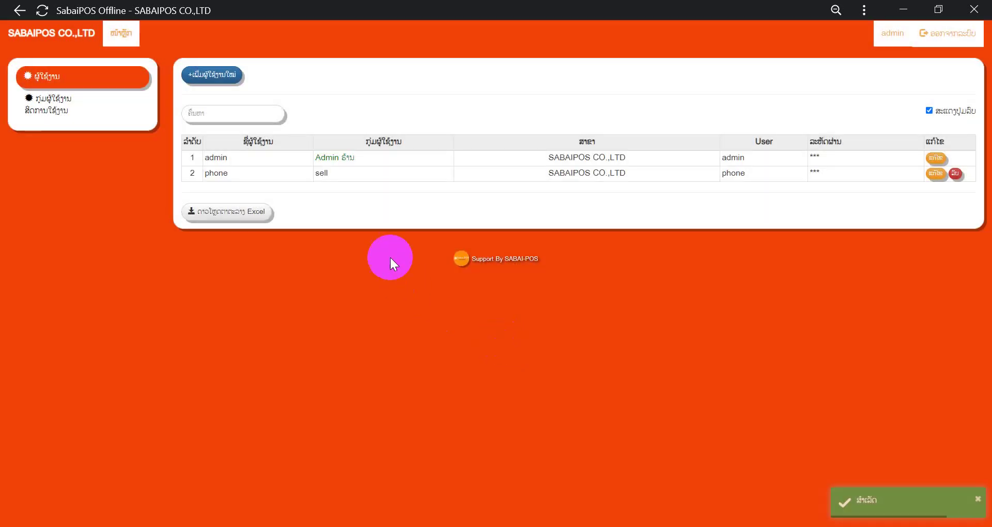
Step: Log out of admin and sign in as user 'phone' with its password
click(946, 33)
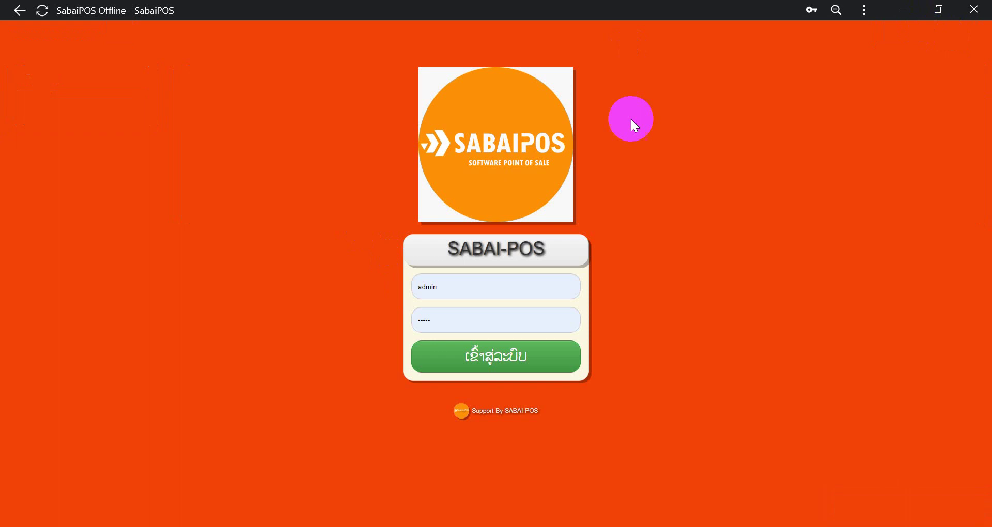
double_click(471, 286)
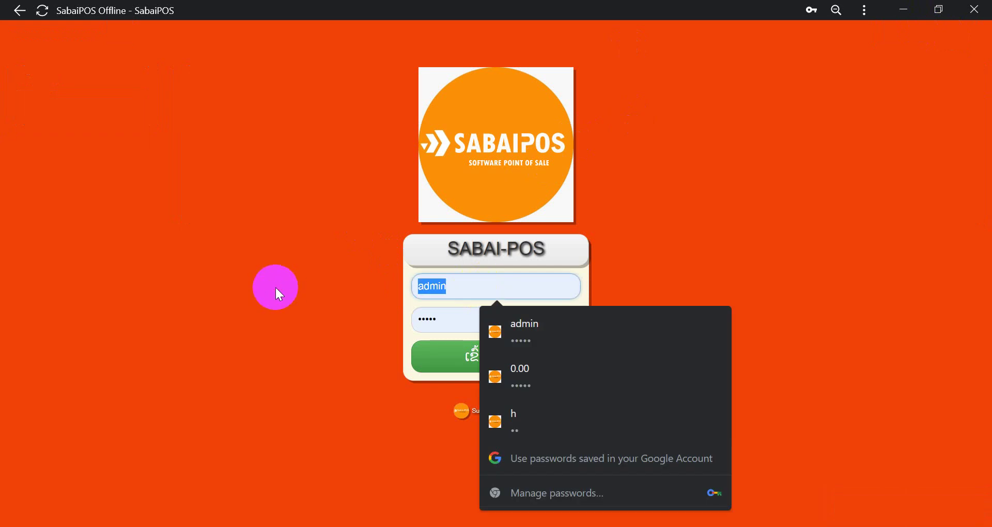
text(ph)
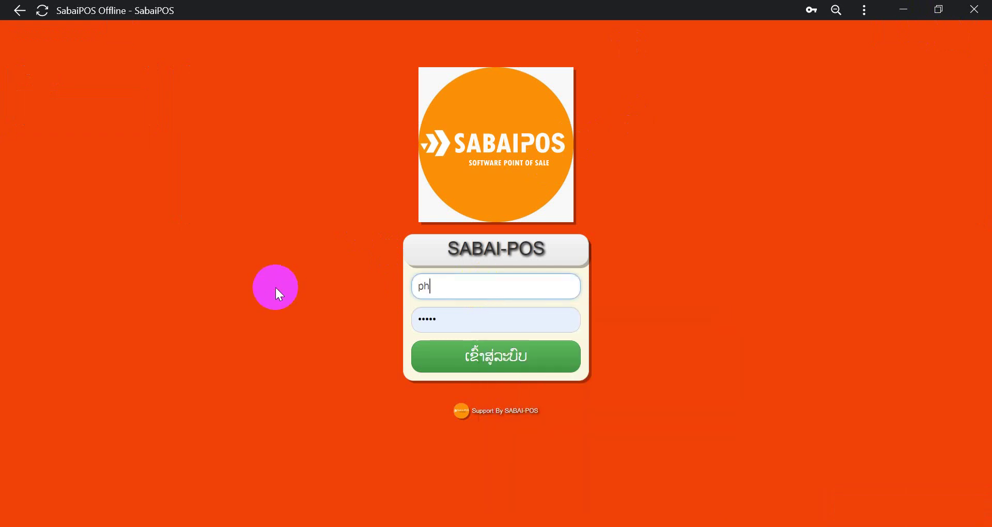
text(one)
double_click(467, 320)
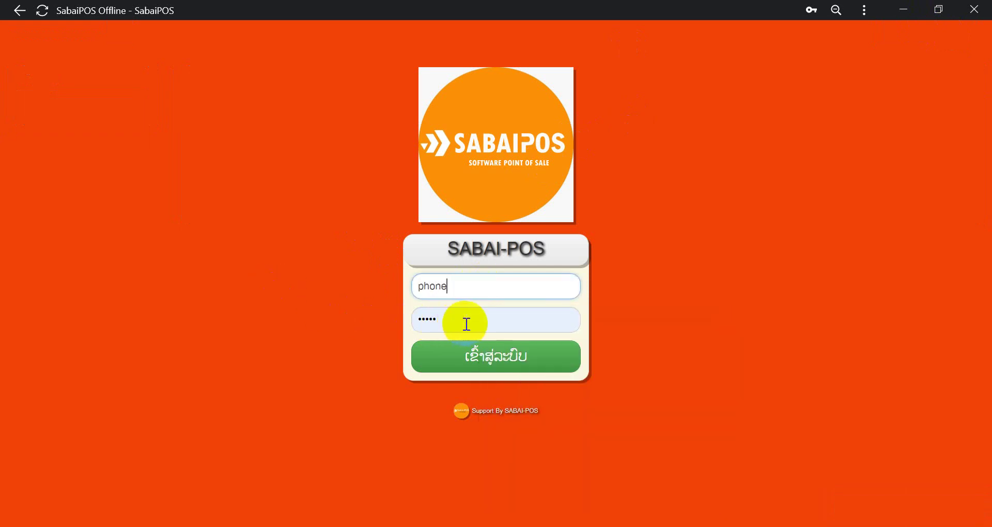
text(••••)
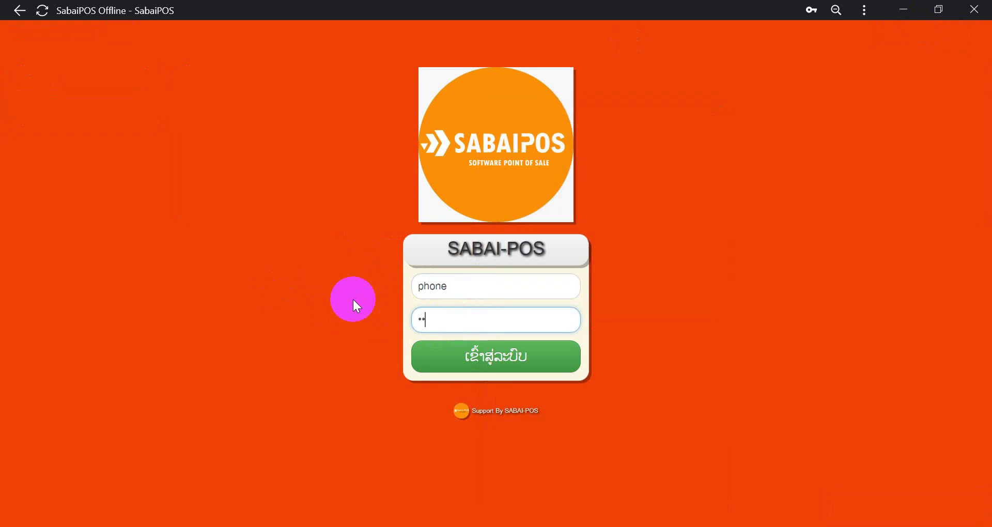
click(476, 354)
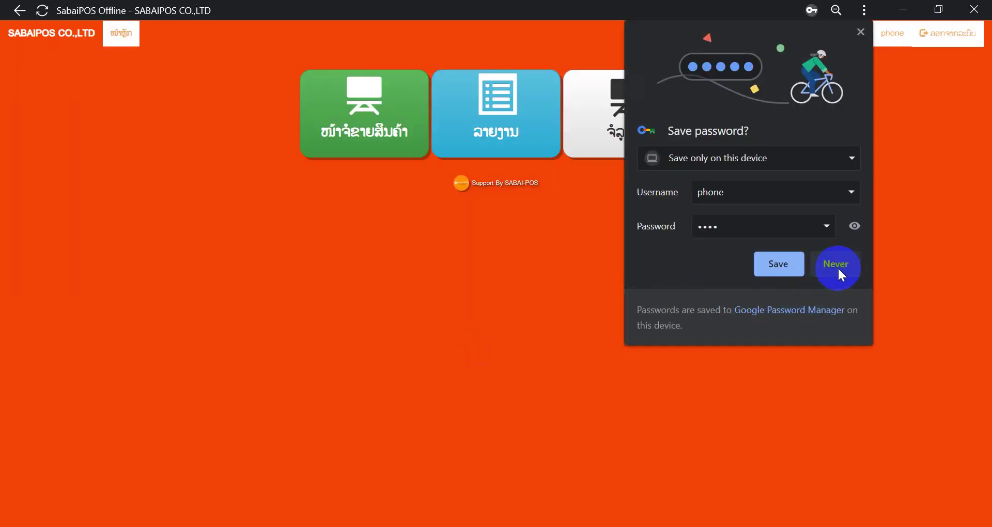
Step: Decline Chrome's password saving, then open and close the customer display window
click(836, 264)
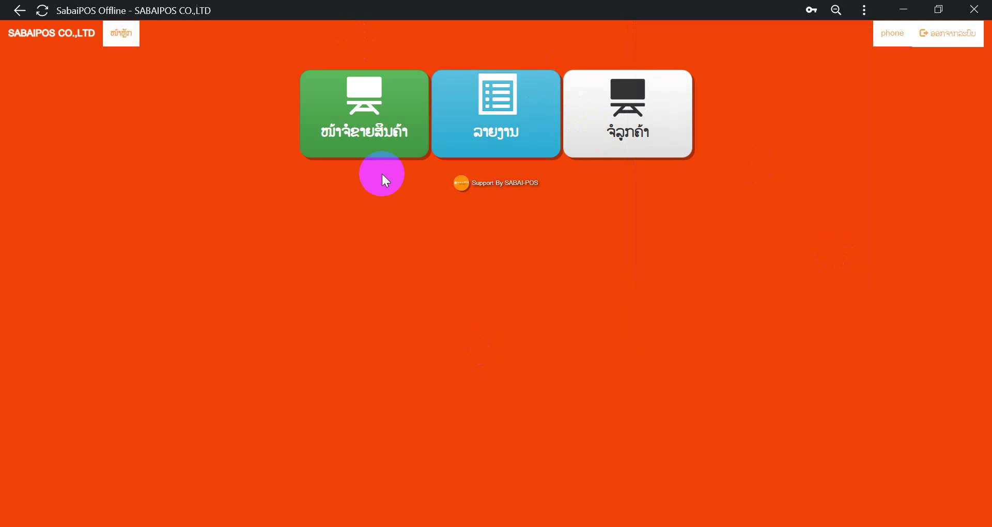
click(380, 150)
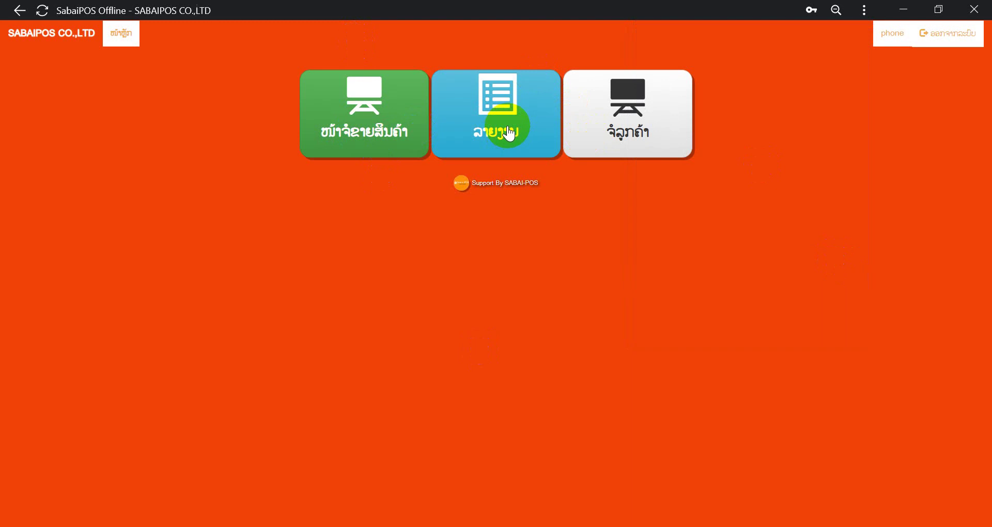
click(635, 127)
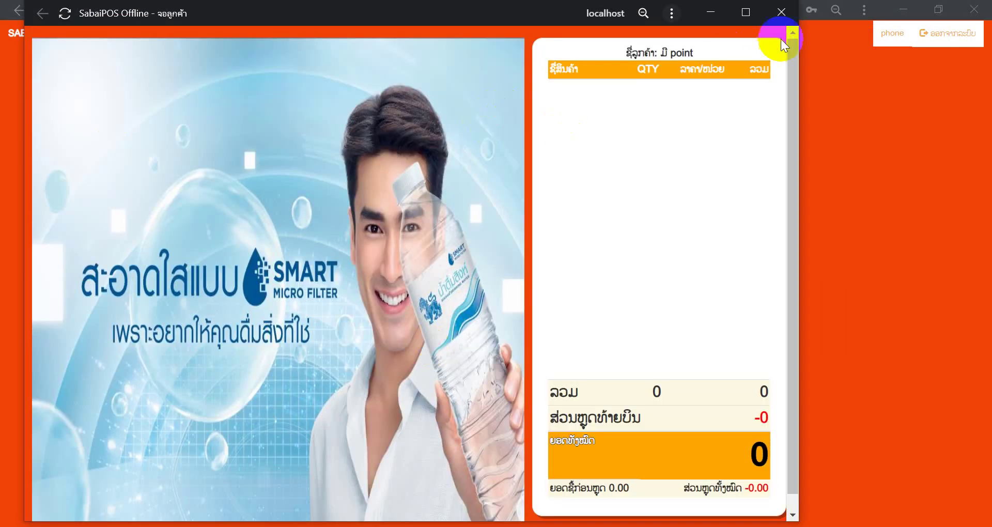
click(781, 12)
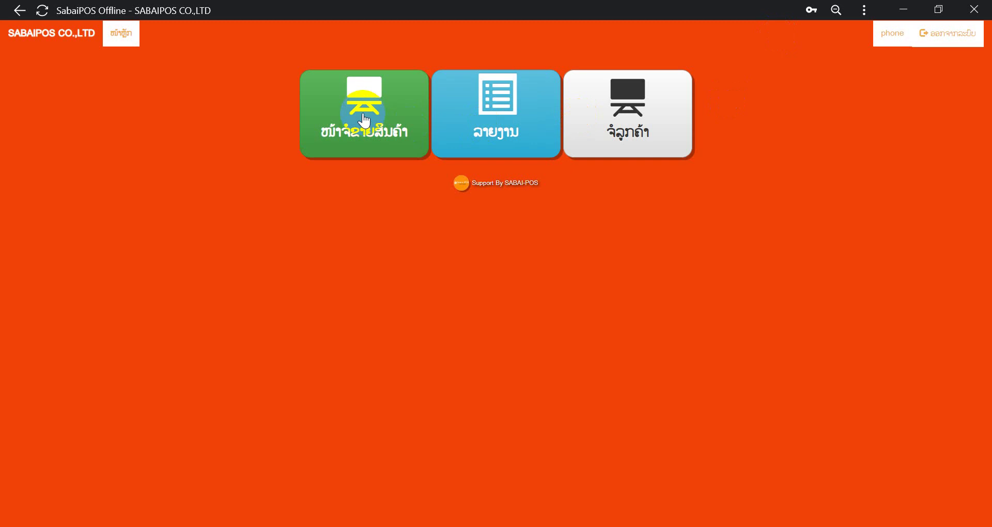
Step: Open a new sales shift with 200000 as the opening cash
click(364, 121)
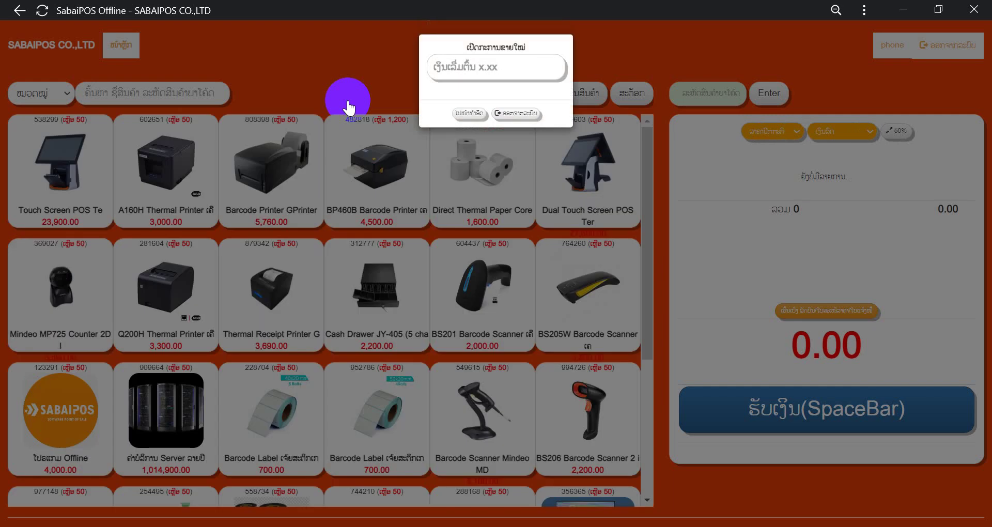
click(458, 70)
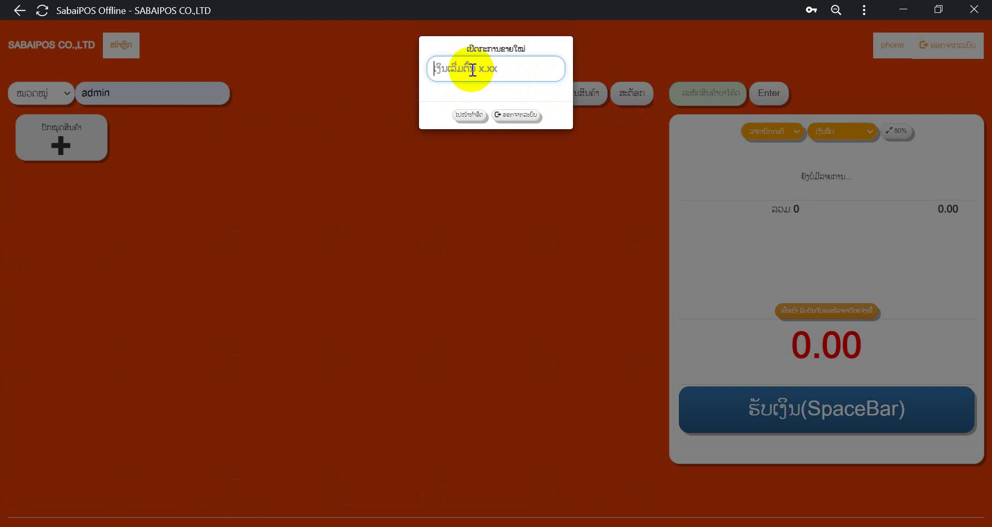
text(2)
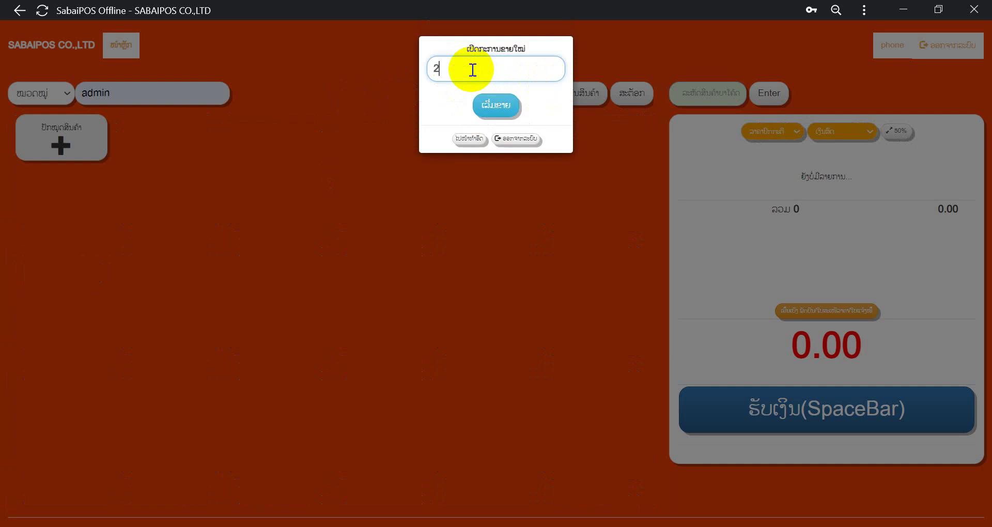
text(00000)
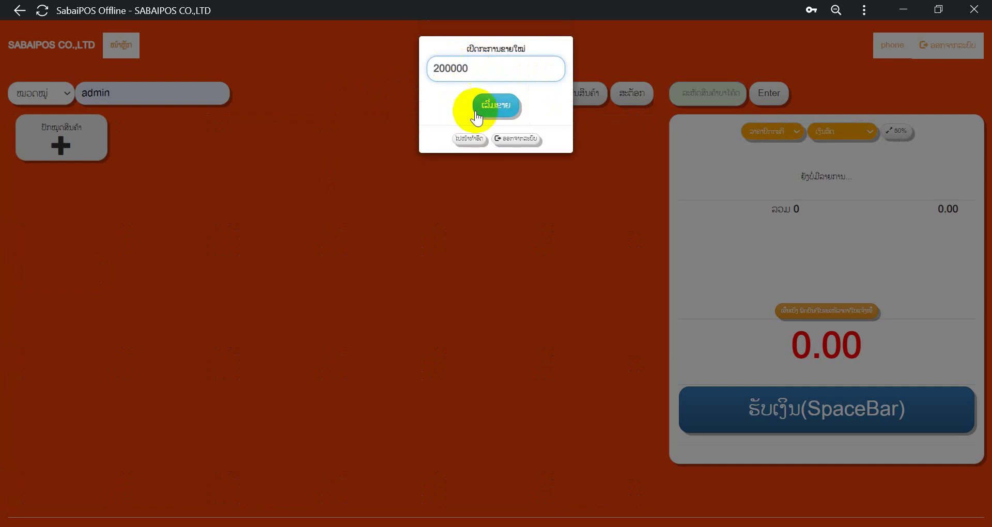
click(484, 105)
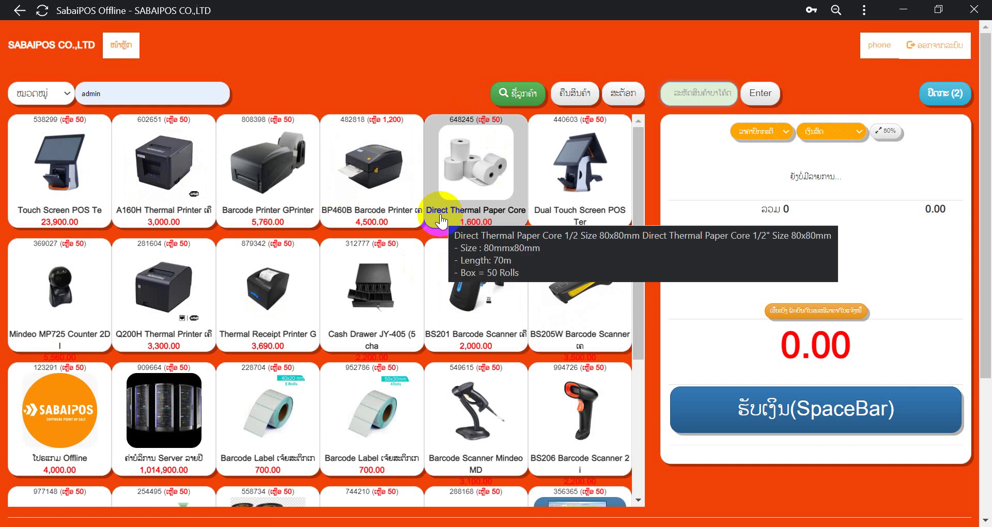
Step: Add Touch Screen POS, Mindeo MP725 and Cash Drawer JY-405 to the cart (31,660.00)
click(107, 158)
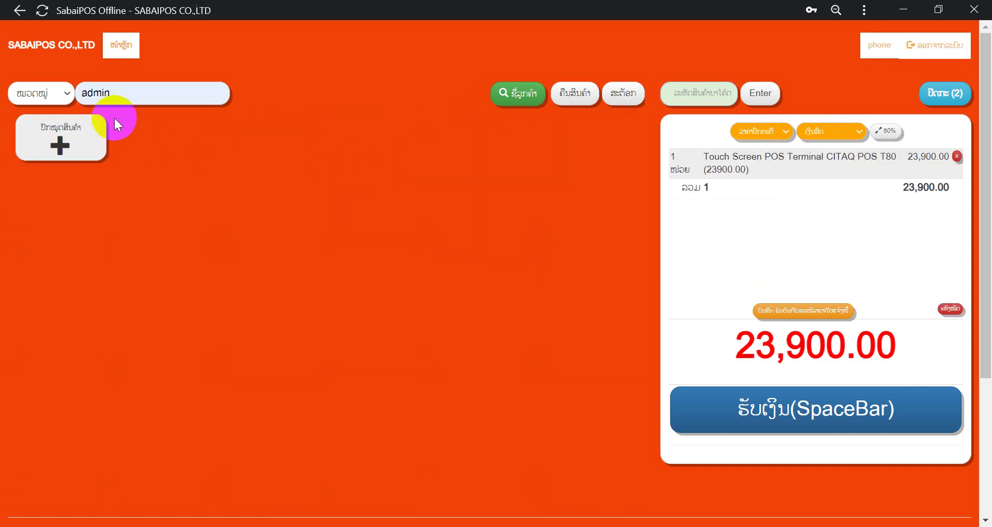
click(123, 93)
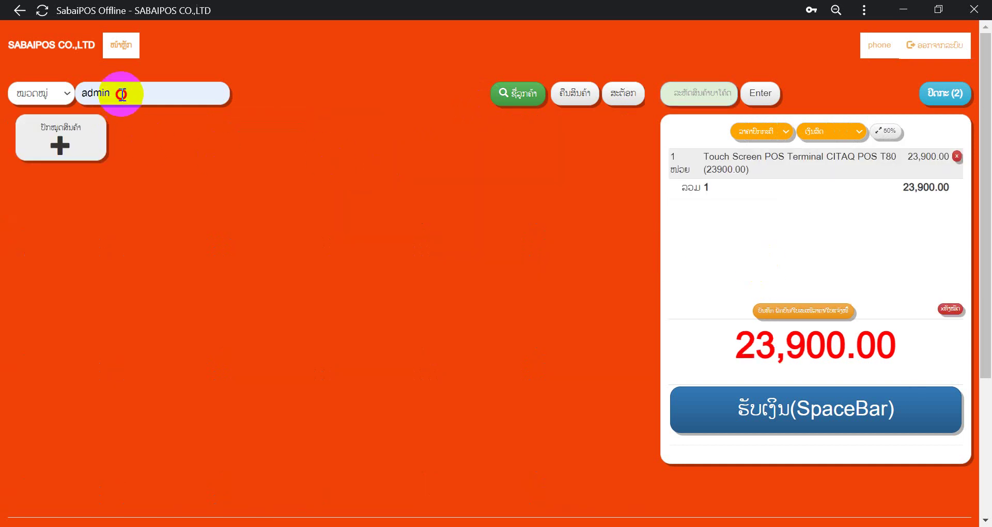
key(ctrl+a)
key(BackSpace)
click(27, 293)
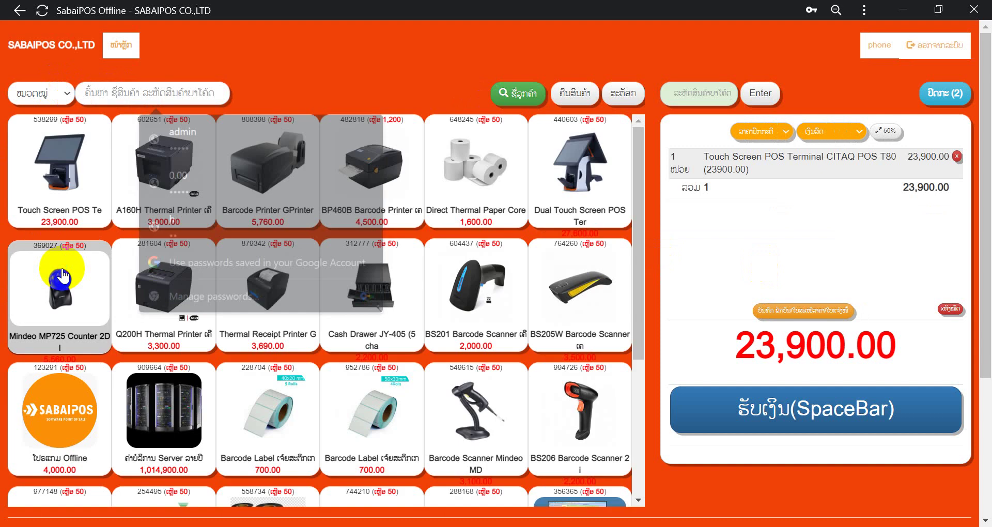
click(52, 287)
click(325, 305)
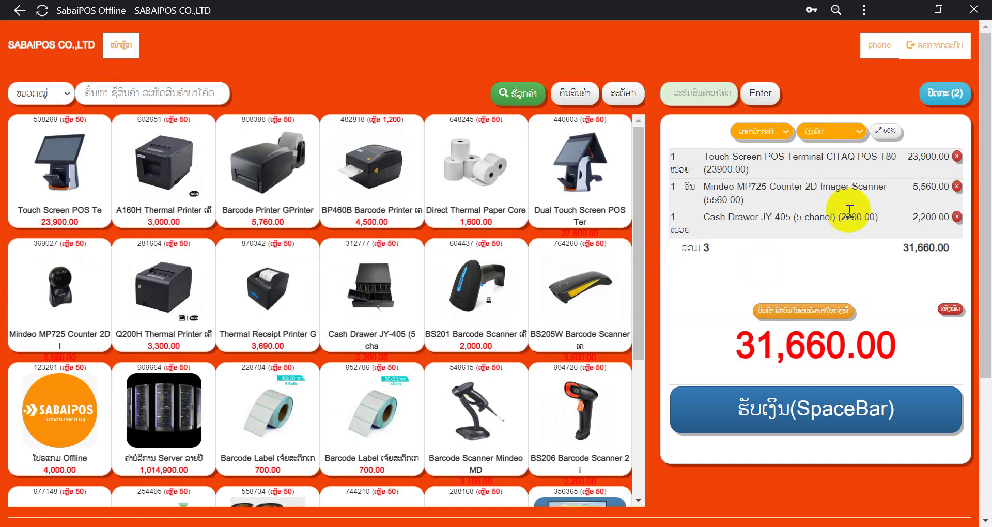
Step: Start removing the Touch Screen POS line from the cart
click(681, 160)
drag(681, 160, 642, 150)
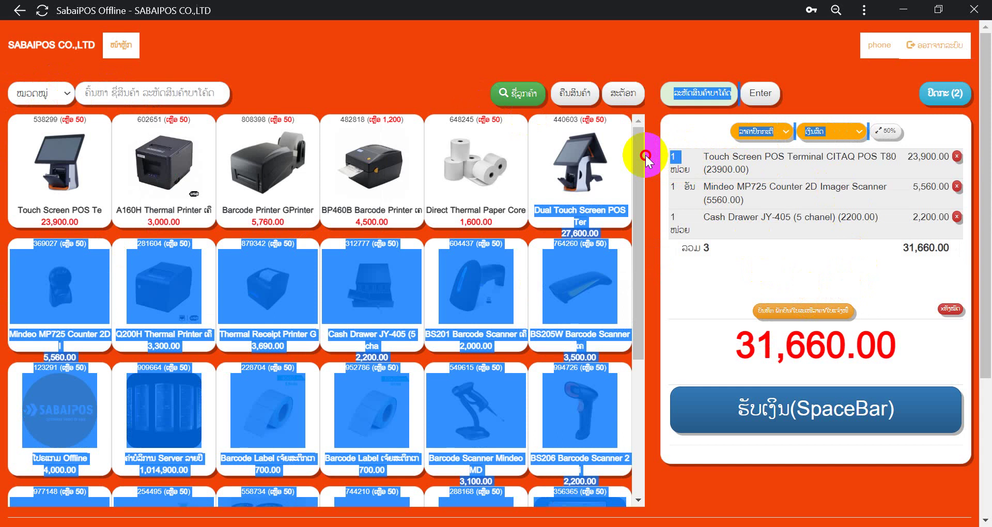
click(720, 209)
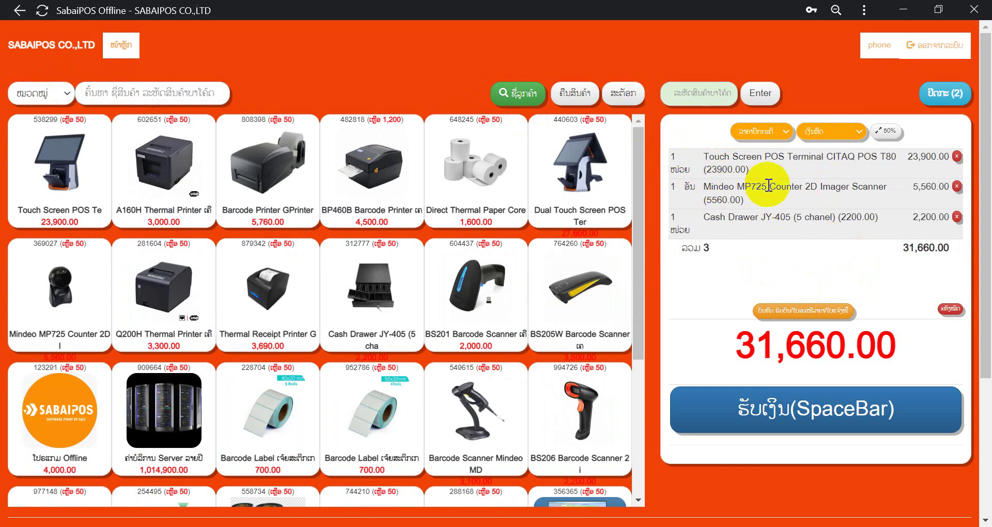
click(956, 156)
Step: Authorise and confirm removing the Touch Screen POS, leaving a 7,760.00 cart
click(420, 140)
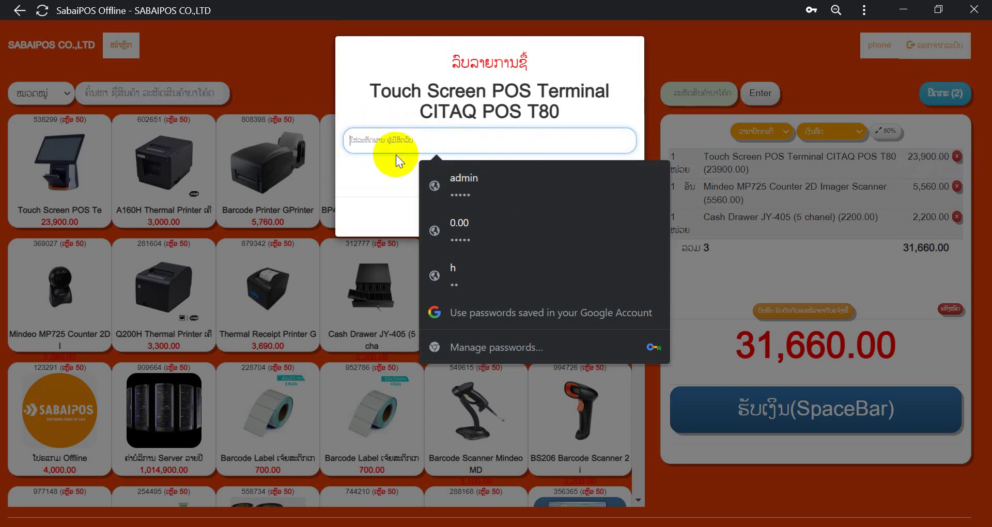
click(479, 191)
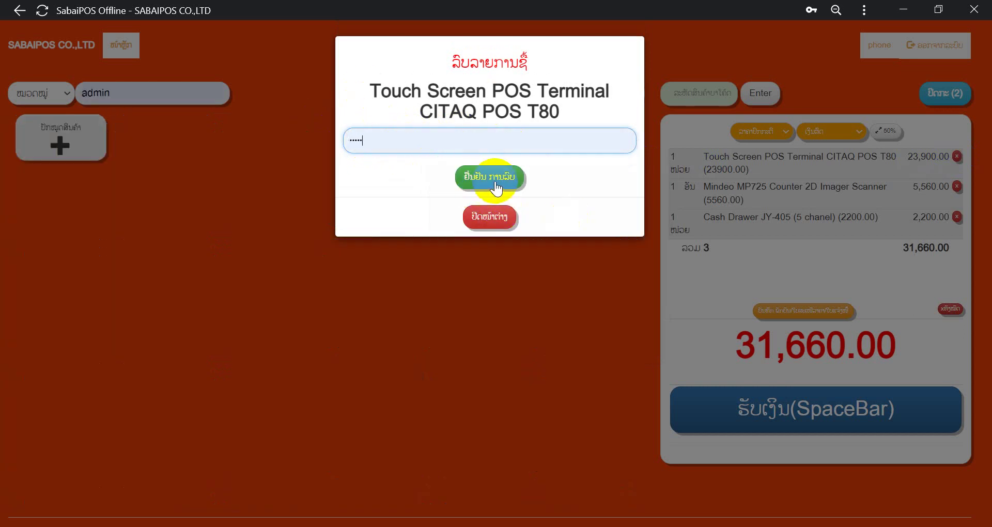
click(495, 179)
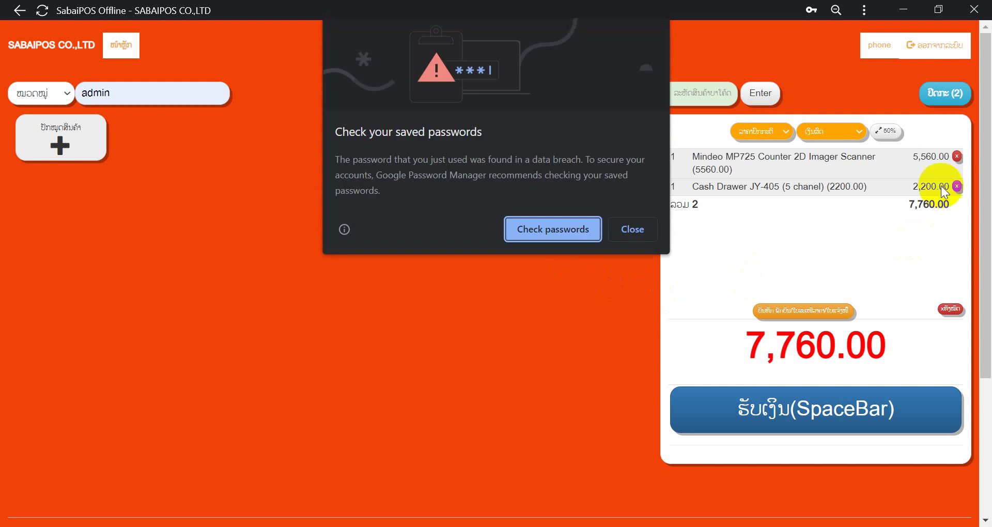
click(625, 229)
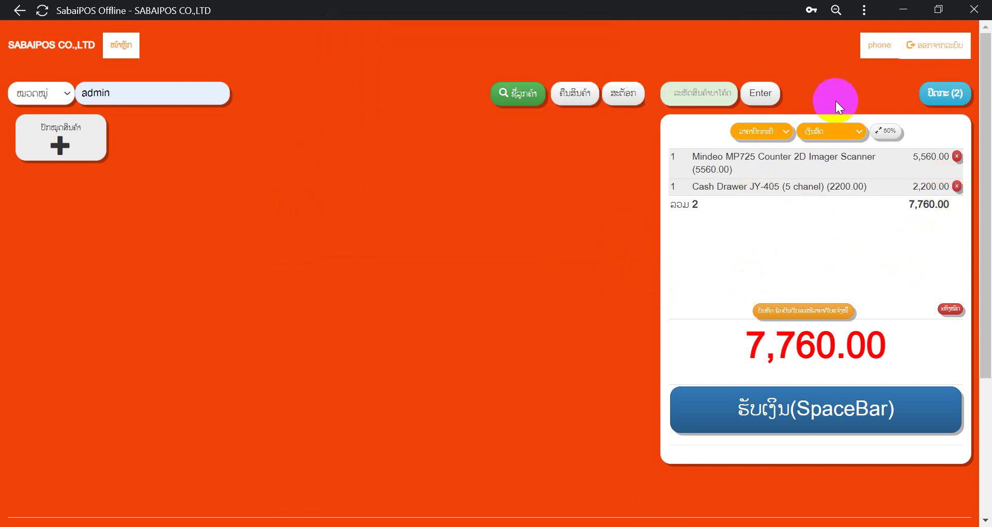
click(888, 46)
click(830, 491)
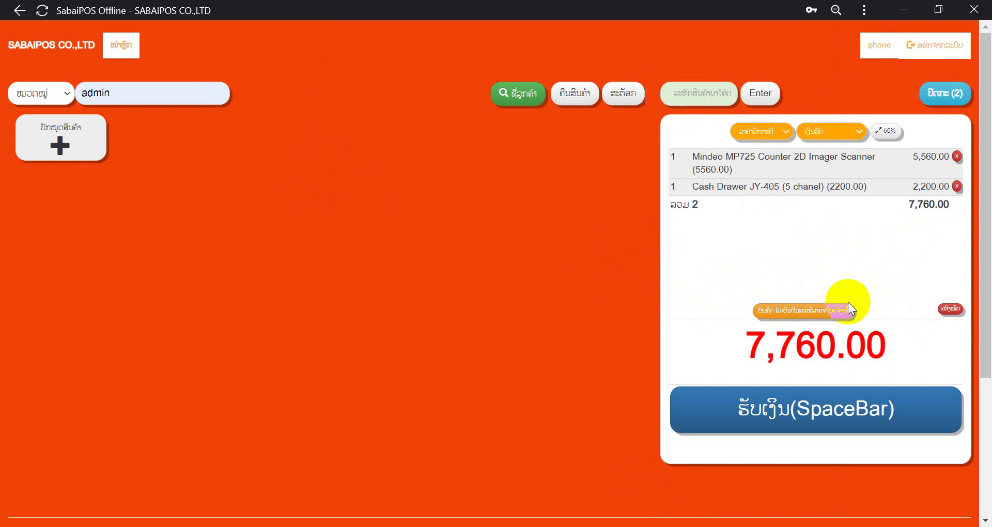
Step: Take an exact cash payment of 7,760.00 and confirm the sale
click(752, 421)
click(510, 149)
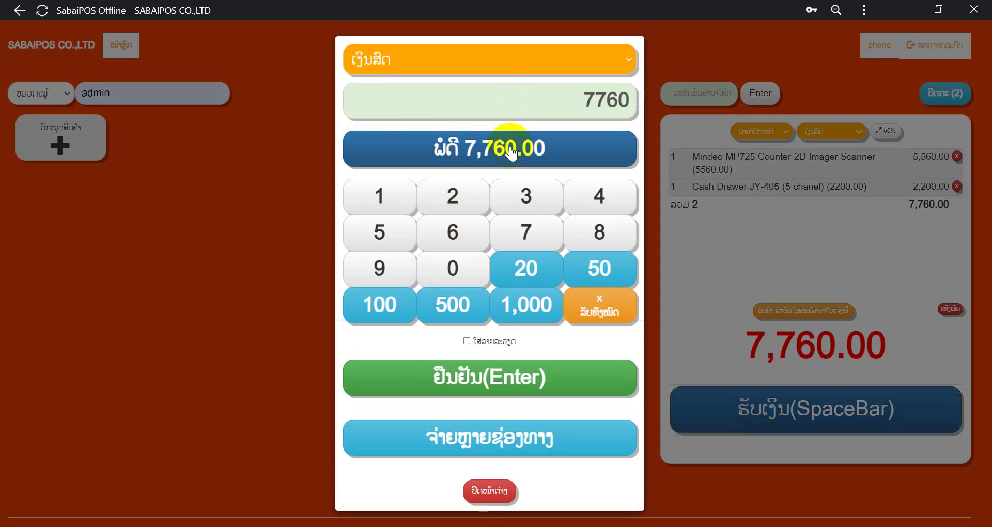
click(505, 377)
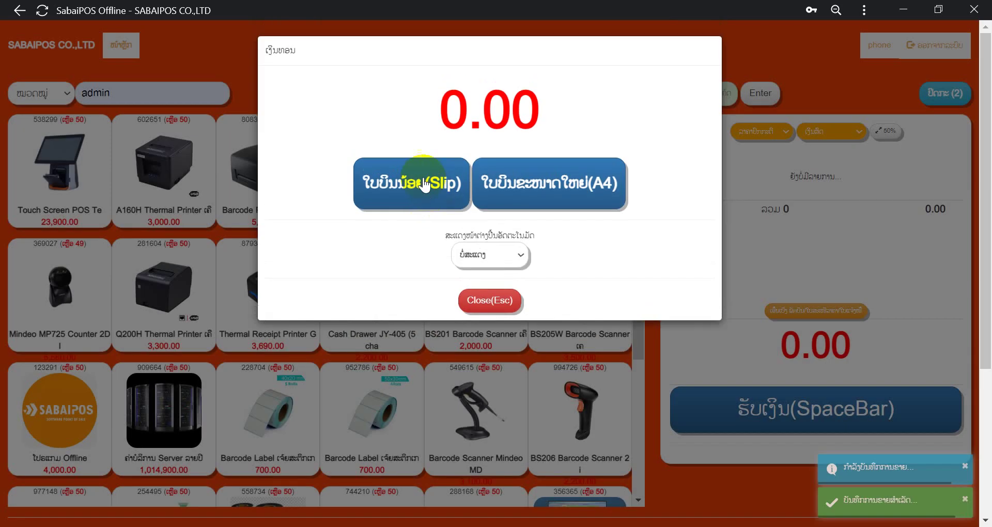
Step: Choose the slip receipt, cancel its printing, and close the change summary
click(424, 183)
click(515, 299)
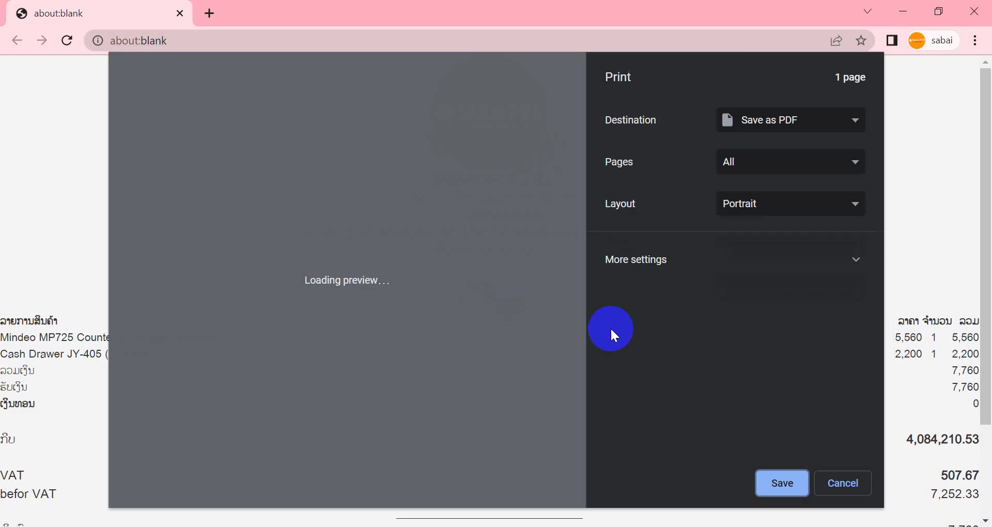
click(840, 483)
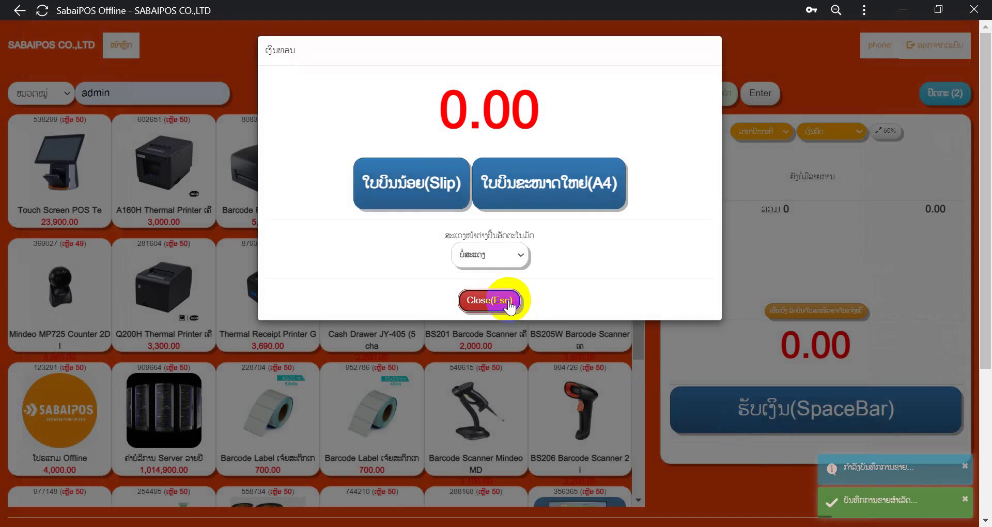
click(509, 304)
scroll(428, 275, down, 6)
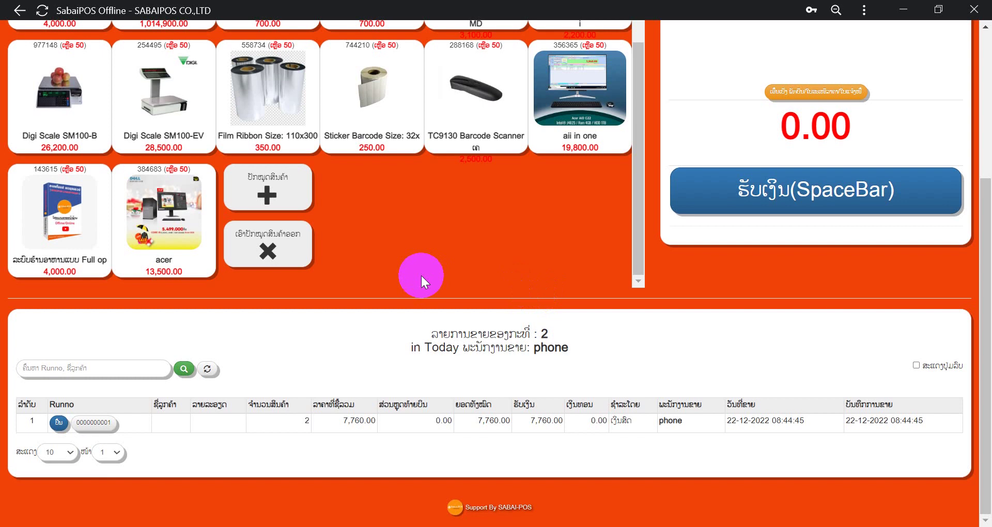
double_click(547, 358)
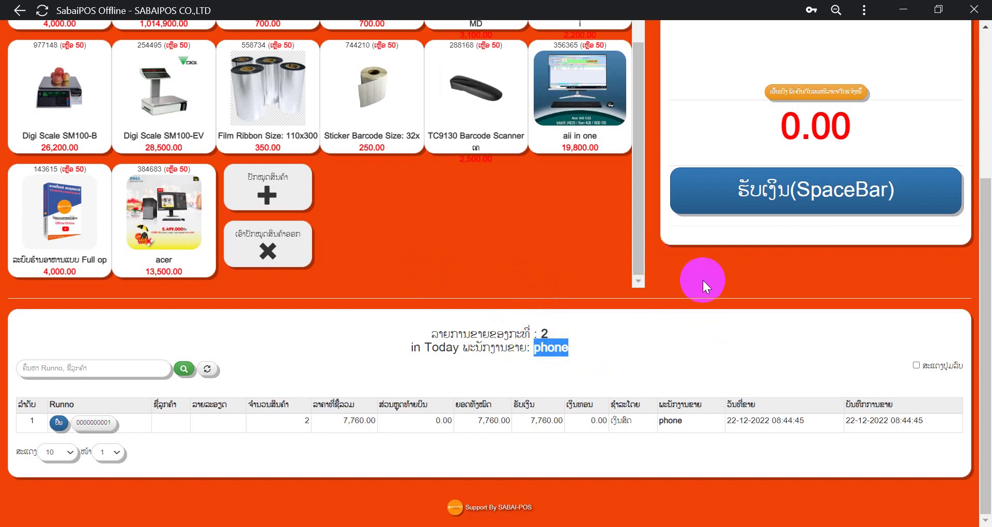
scroll(703, 280, up, 5)
scroll(780, 357, down, 4)
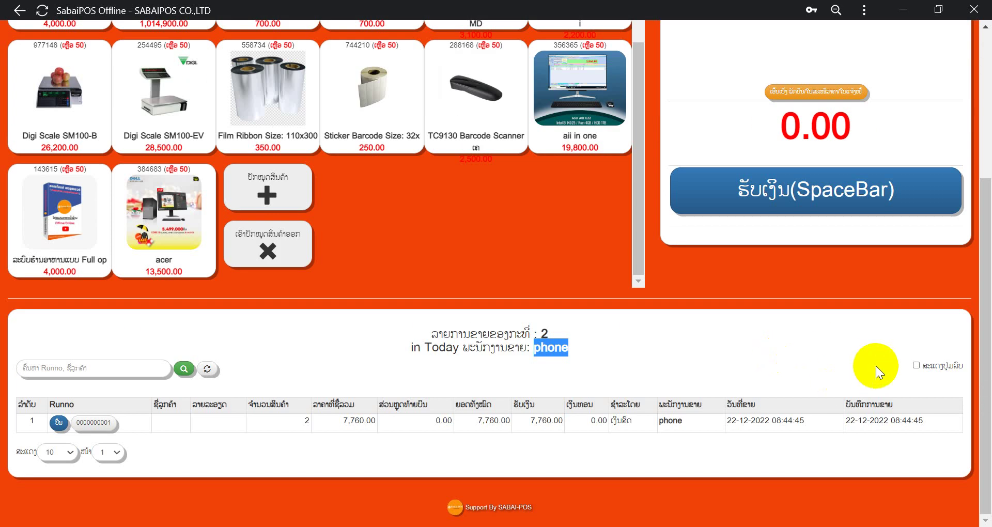
click(916, 366)
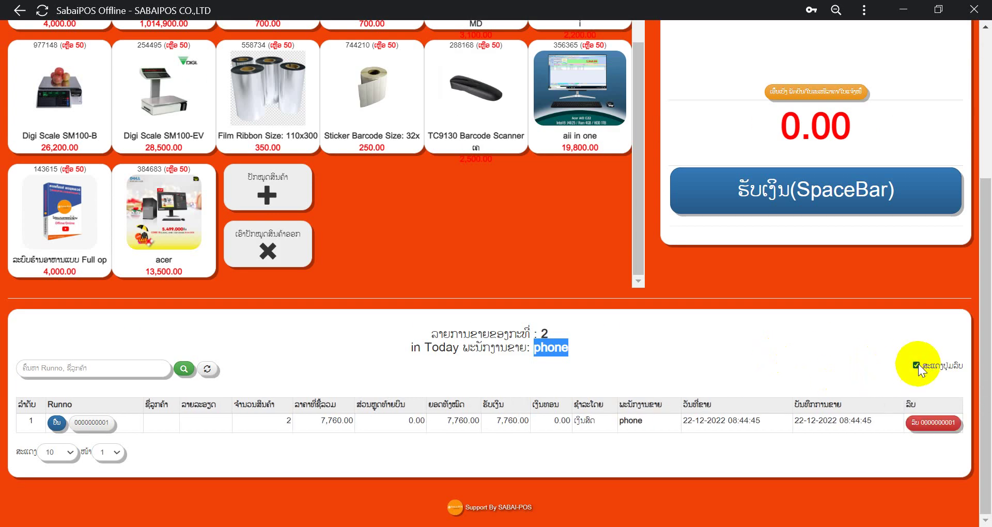
click(921, 425)
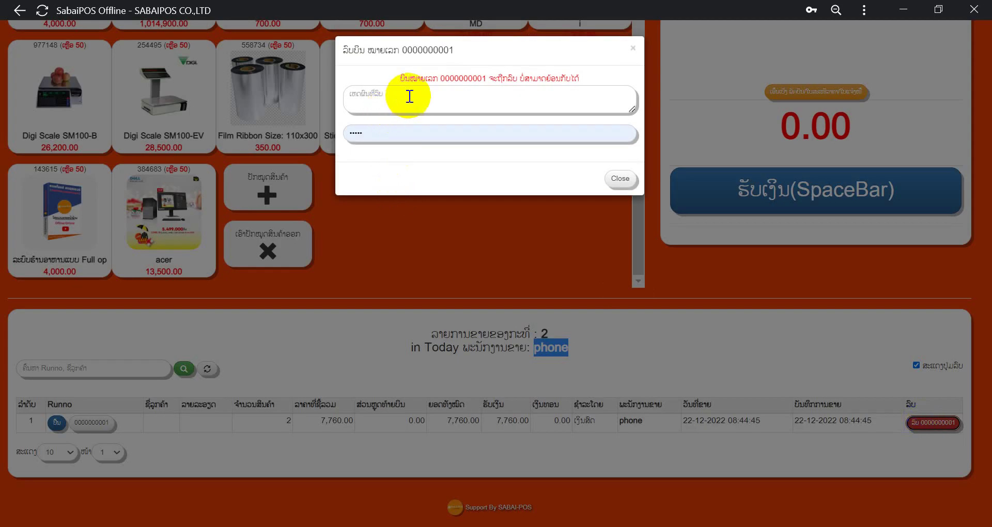
click(392, 92)
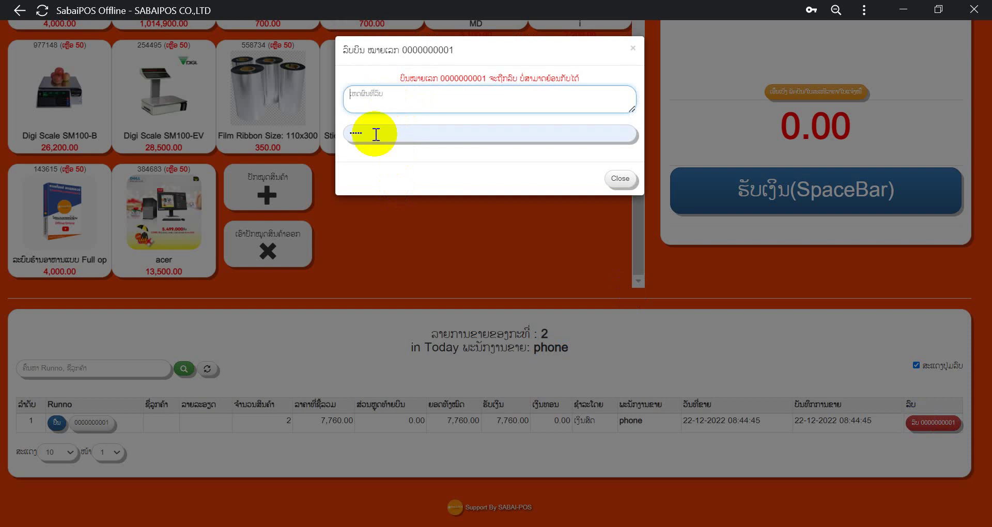
click(356, 133)
drag(361, 133, 311, 135)
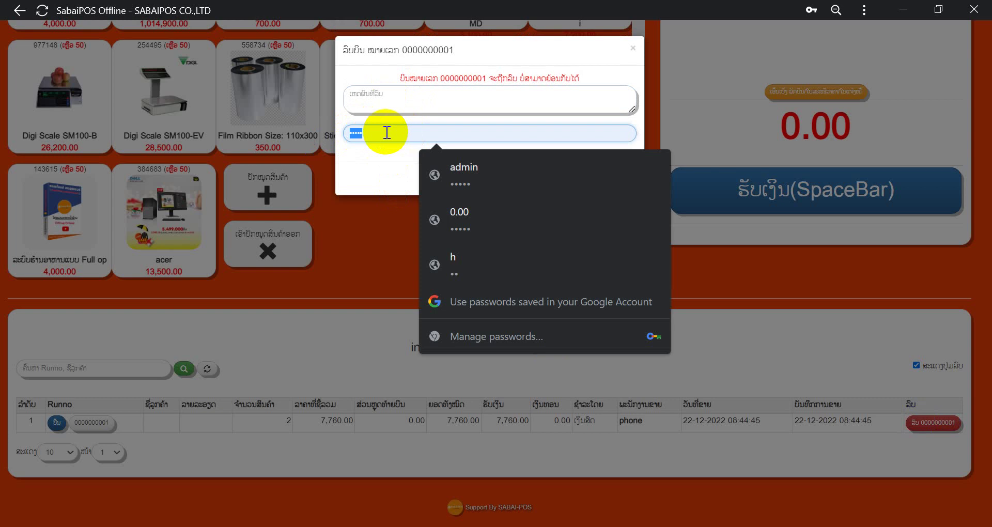
click(381, 96)
click(623, 179)
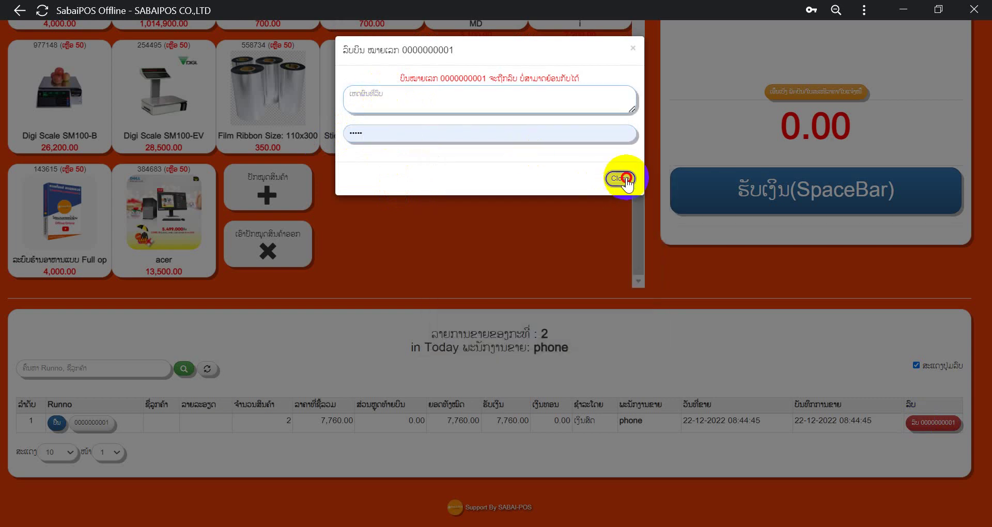
scroll(496, 210, up, 10)
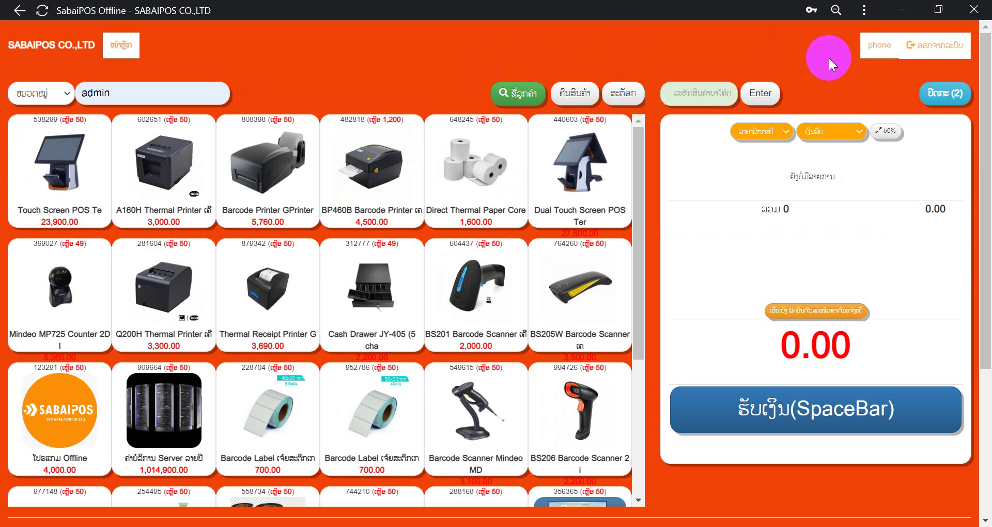
Step: Log out, sign back in as admin past the password warning, and open user management
click(946, 45)
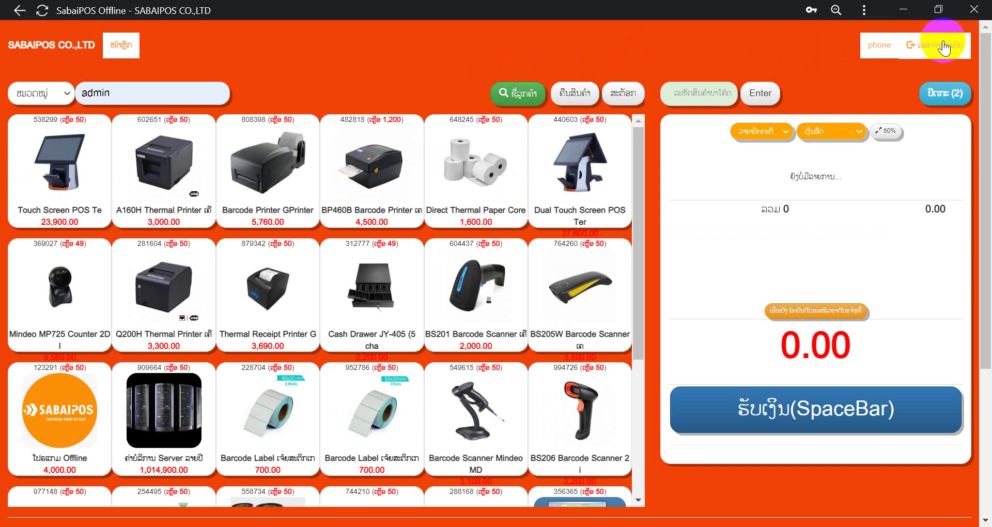
click(476, 309)
click(458, 349)
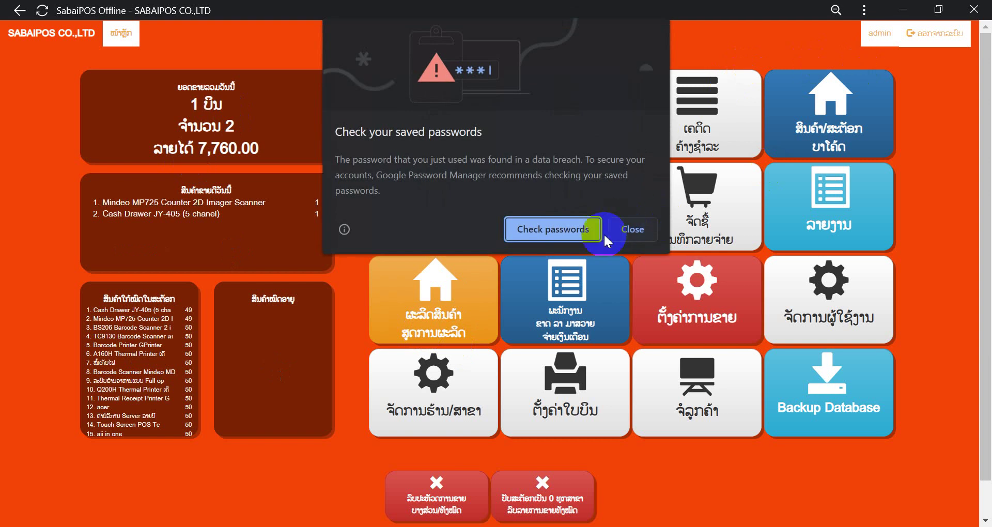
click(630, 231)
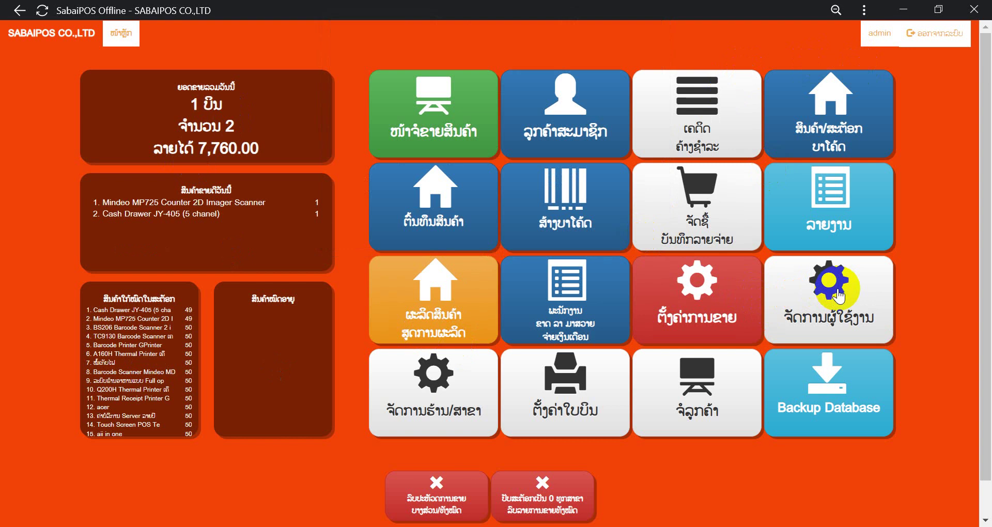
click(823, 321)
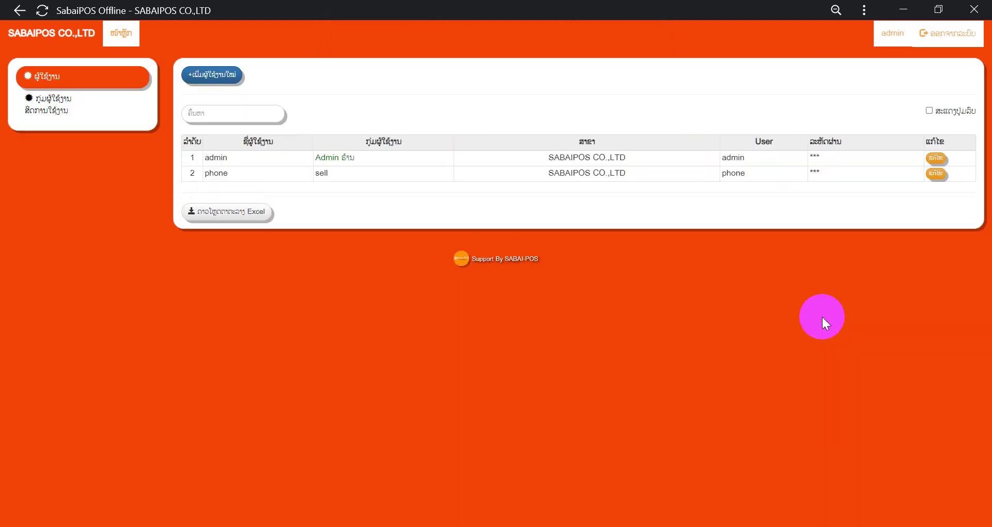
Step: Create and save a user group named 'stok', then refresh the groups list
click(36, 106)
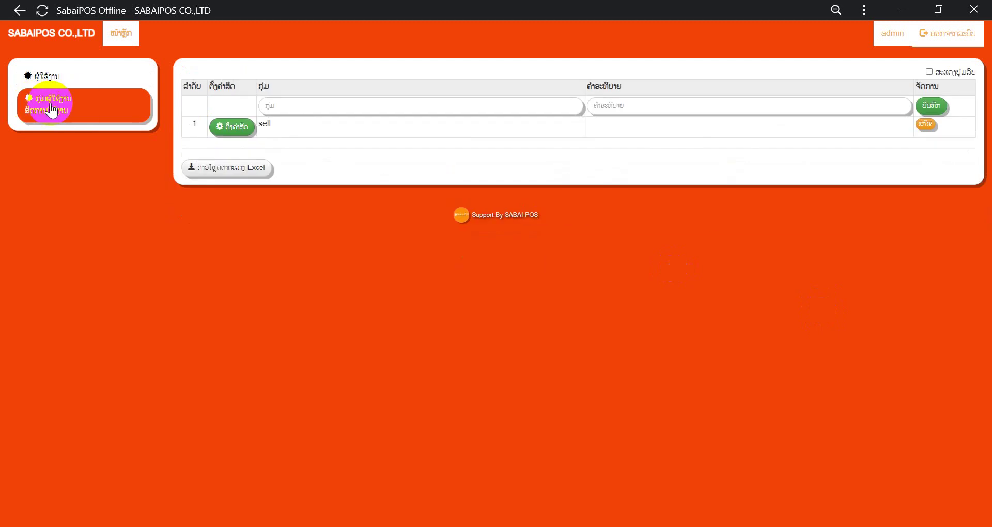
click(296, 104)
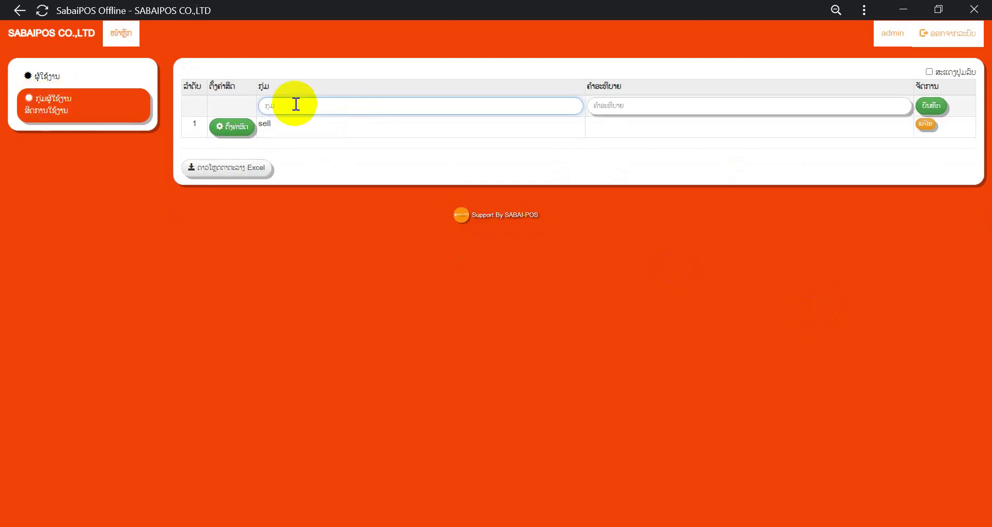
text(stok)
click(615, 105)
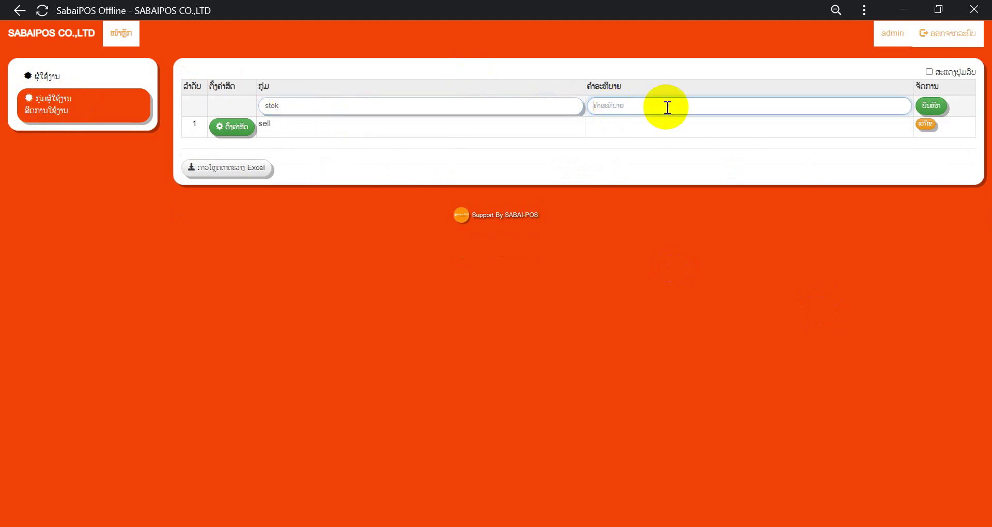
click(927, 106)
click(80, 114)
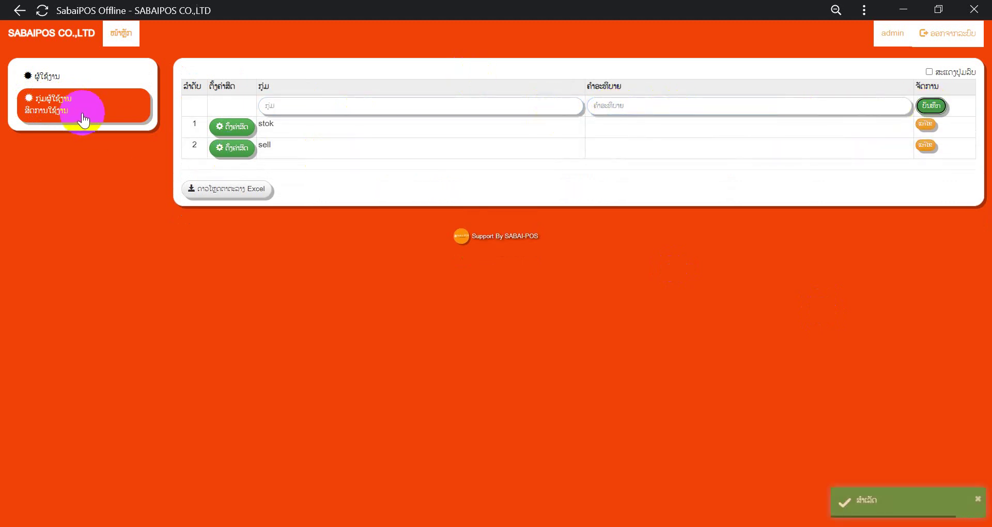
Step: Grant the stok group only the products/stock/barcode permission and save it
click(232, 127)
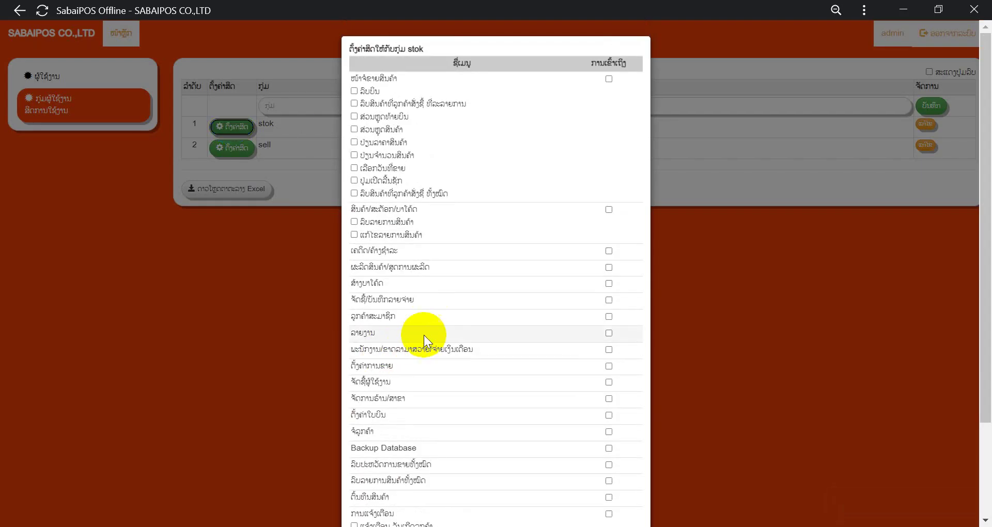
scroll(425, 333, down, 3)
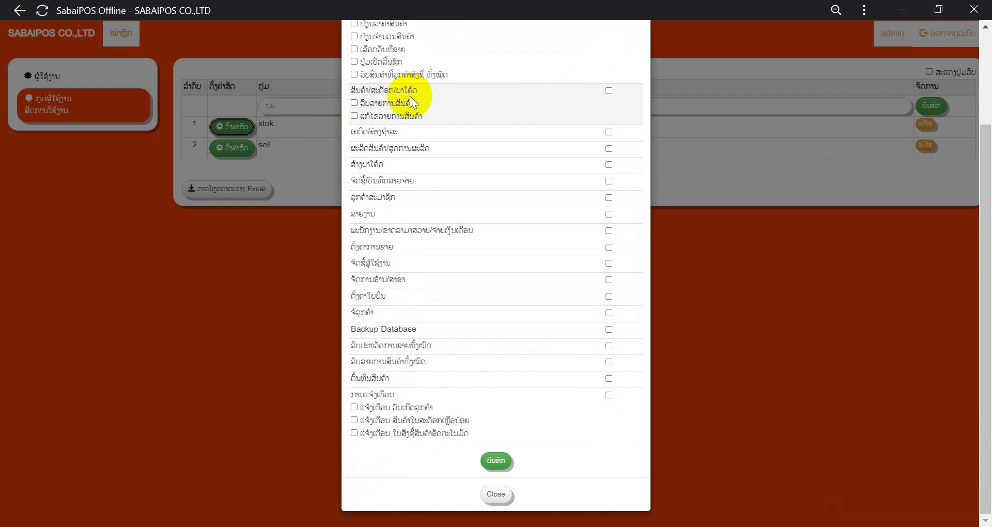
click(609, 90)
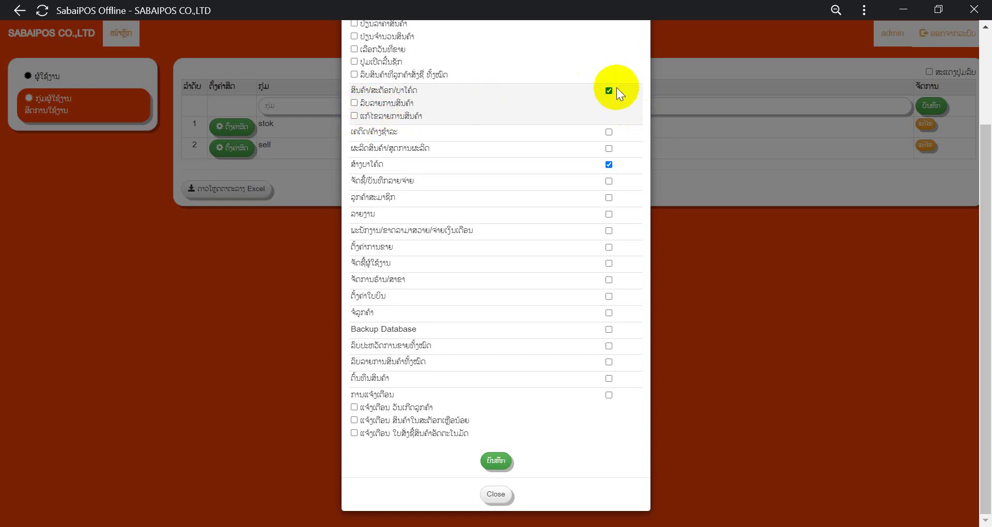
click(497, 461)
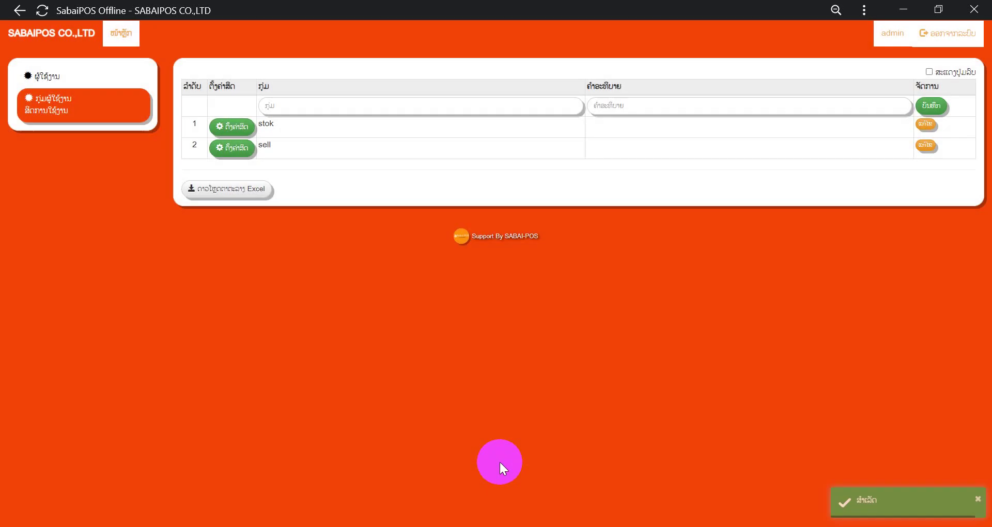
Step: Start a new user named kai and assign it to the stok group
click(47, 82)
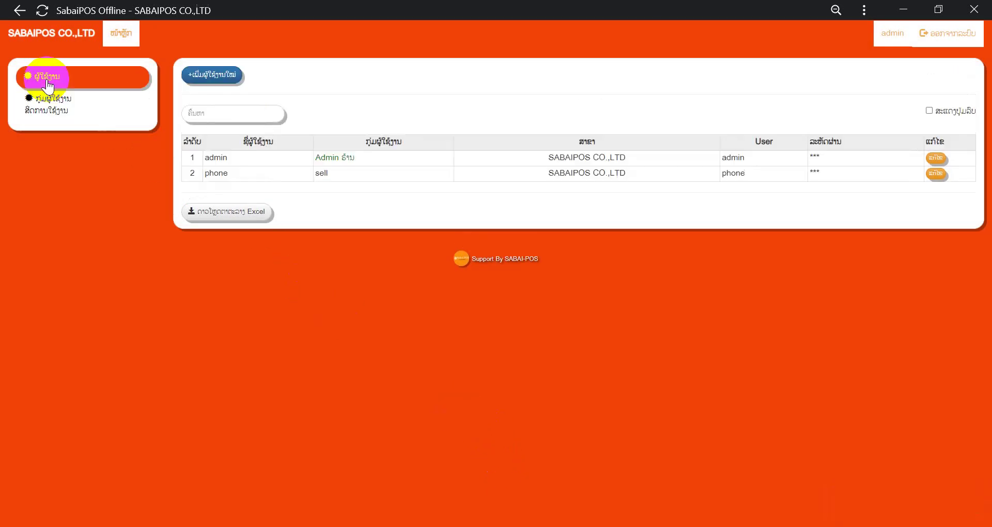
click(227, 75)
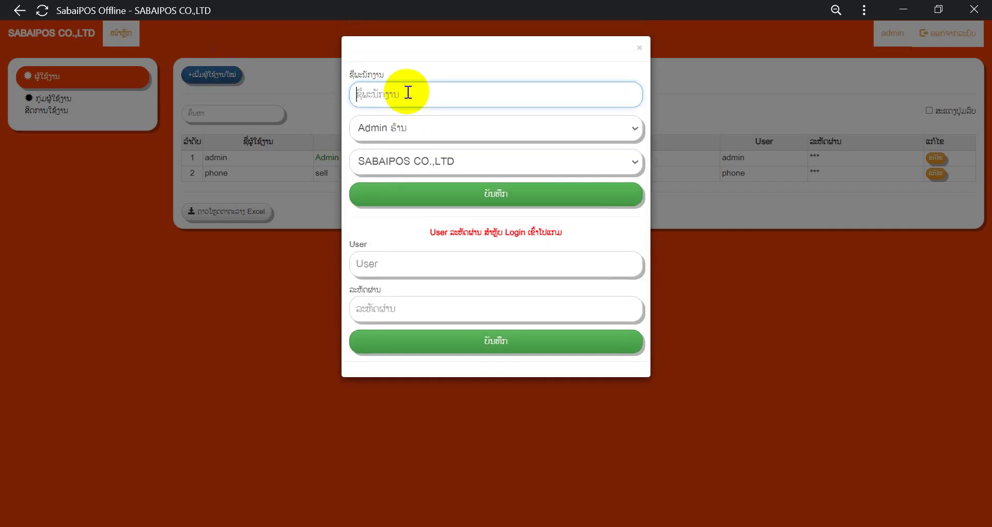
text(kai)
click(396, 127)
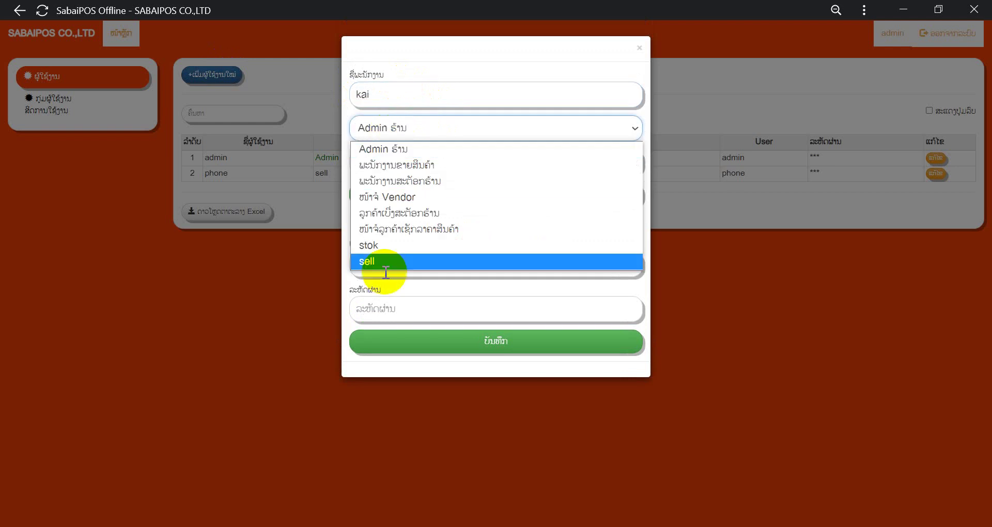
click(378, 246)
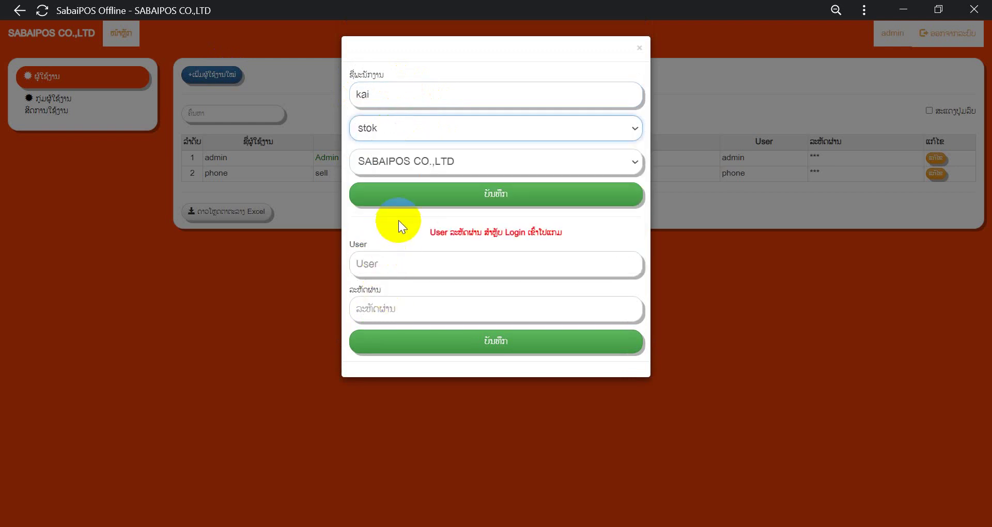
Step: Set login name kai with a password, save the user, and log out of admin
click(400, 263)
text(k)
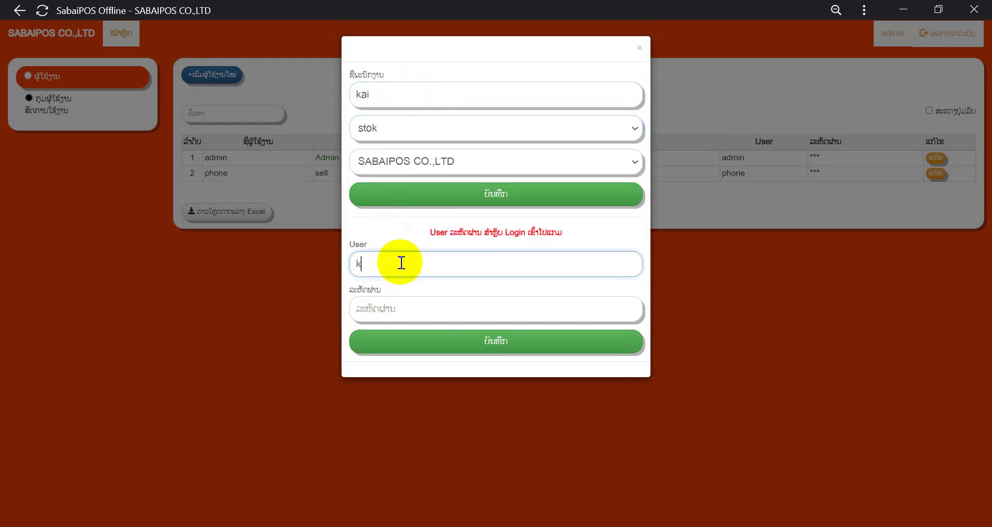
text(ai)
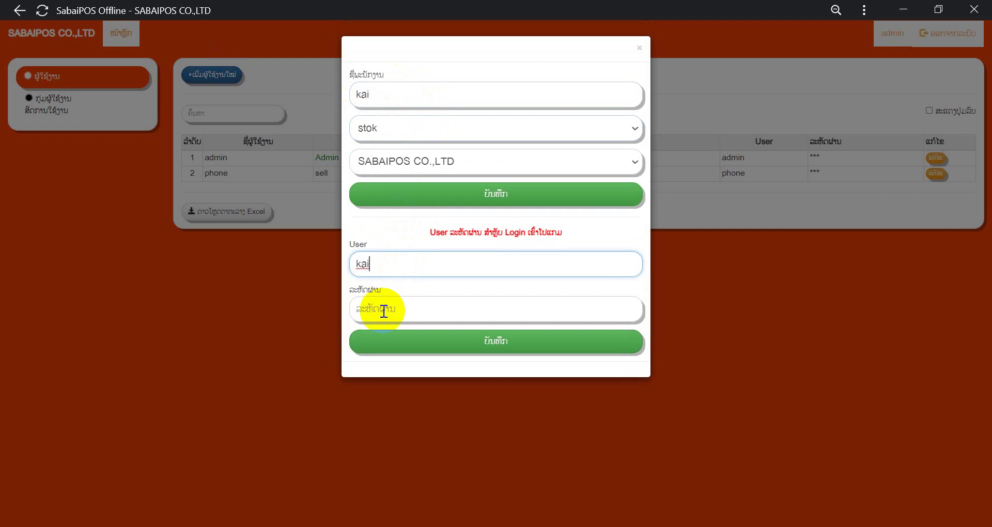
click(383, 310)
text(11)
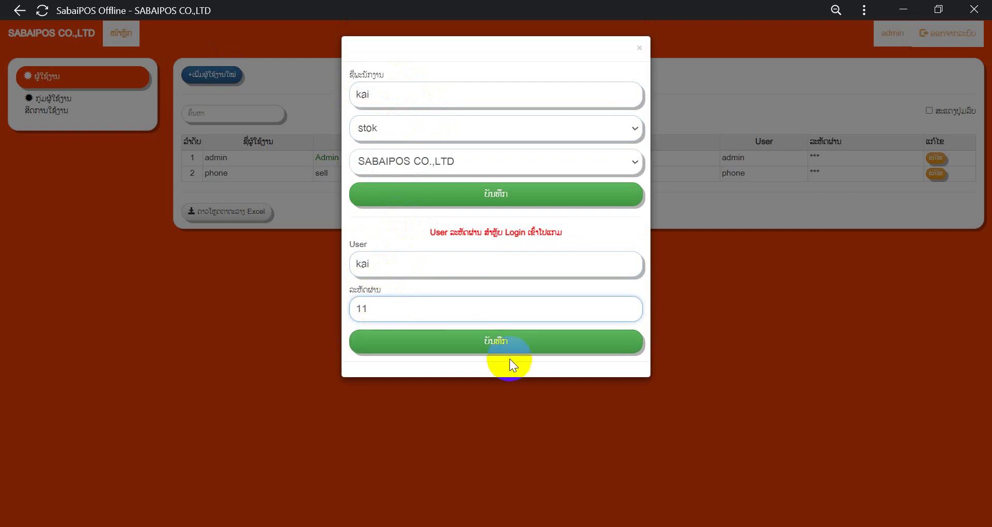
click(510, 347)
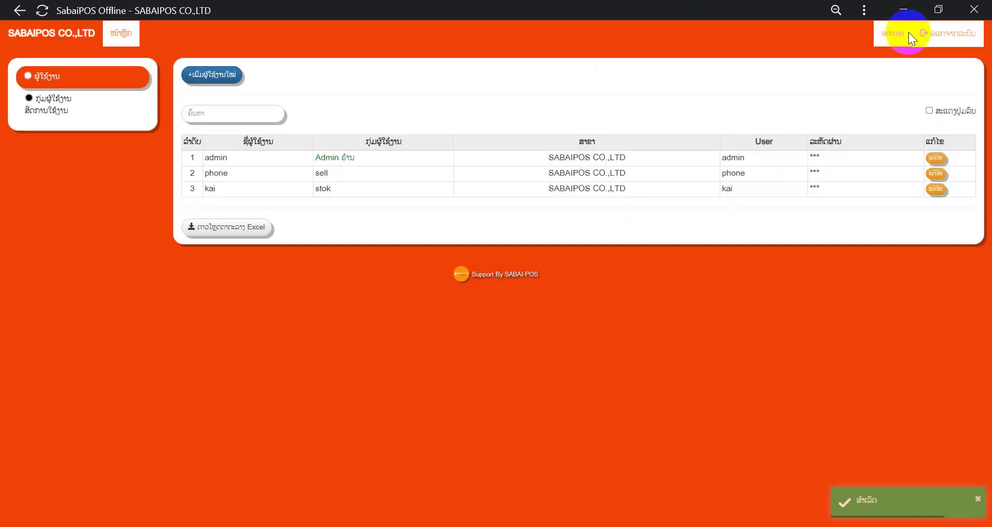
click(950, 34)
Step: Sign in as kai with its password, declining the browser's offer to save it
double_click(476, 282)
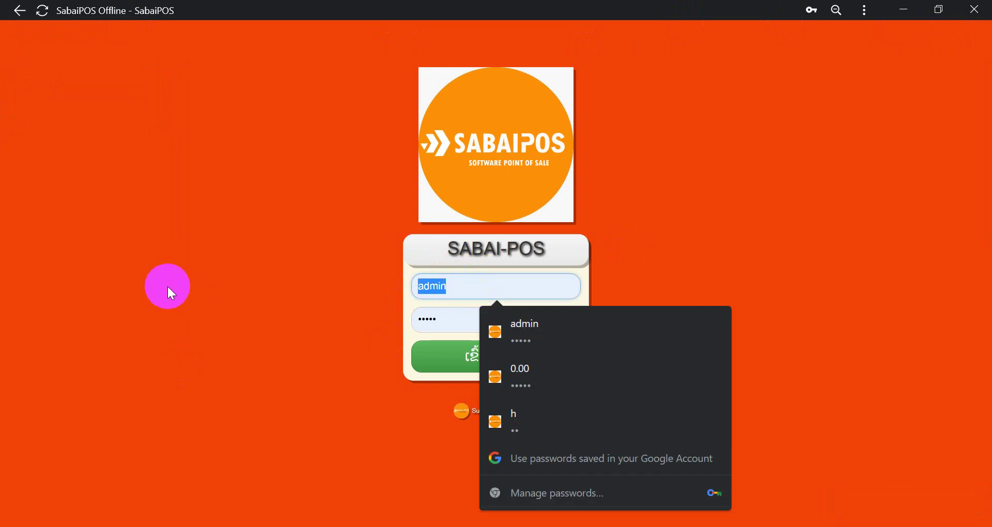
text(kai)
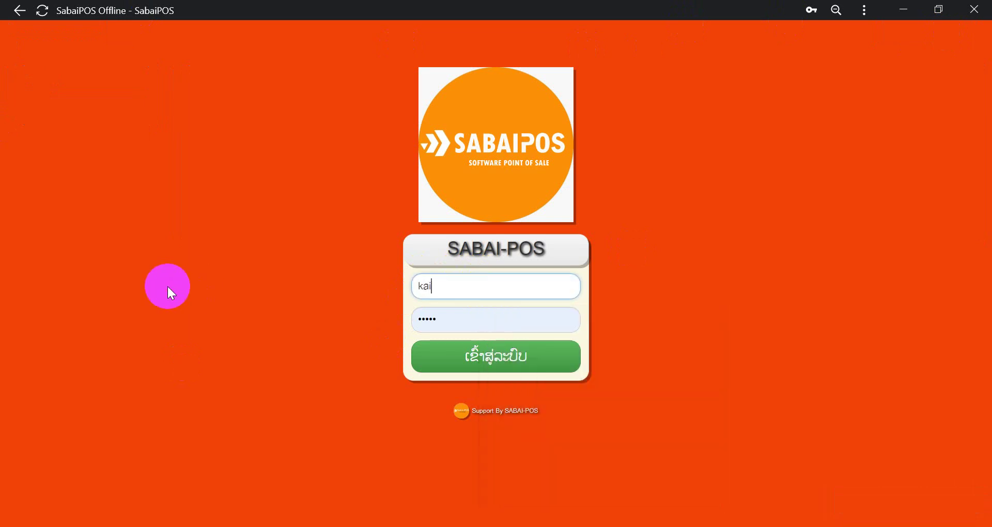
double_click(453, 321)
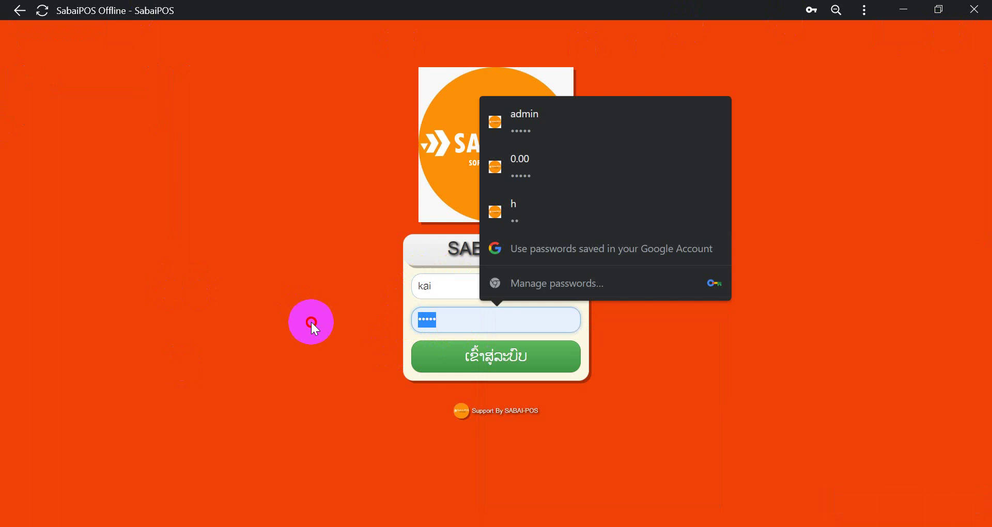
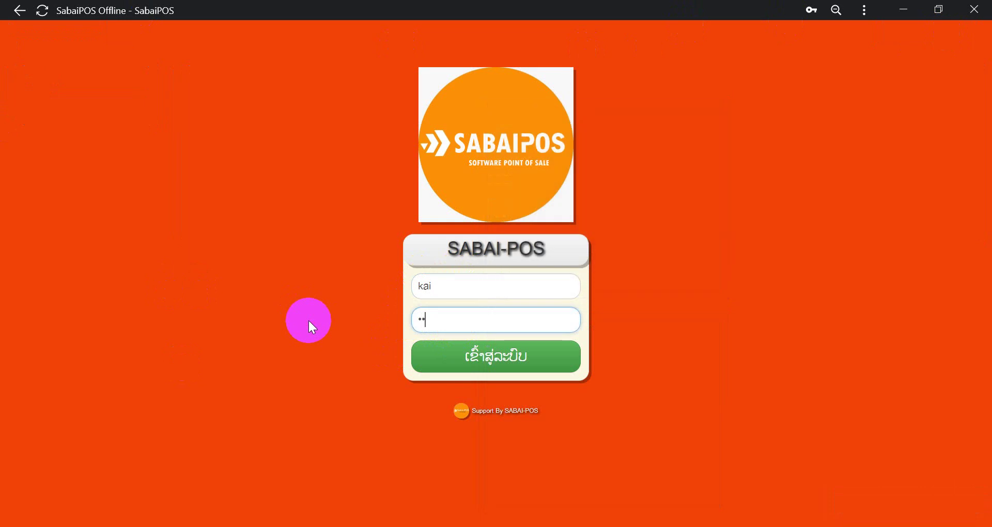
click(466, 356)
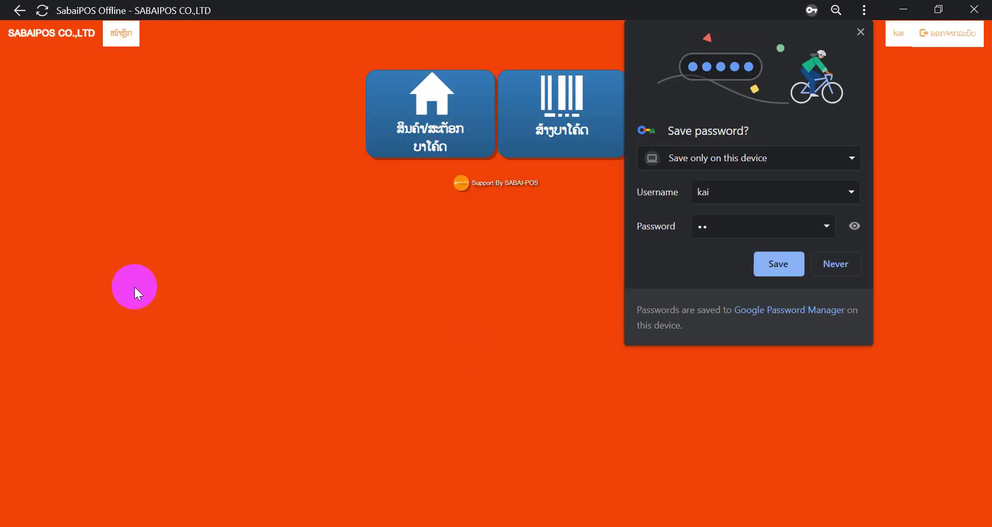
click(836, 265)
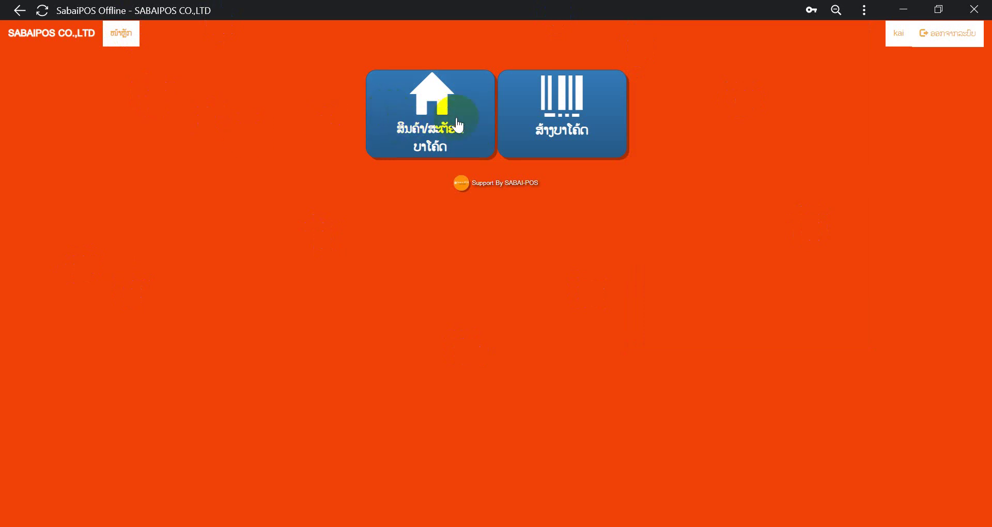
click(432, 111)
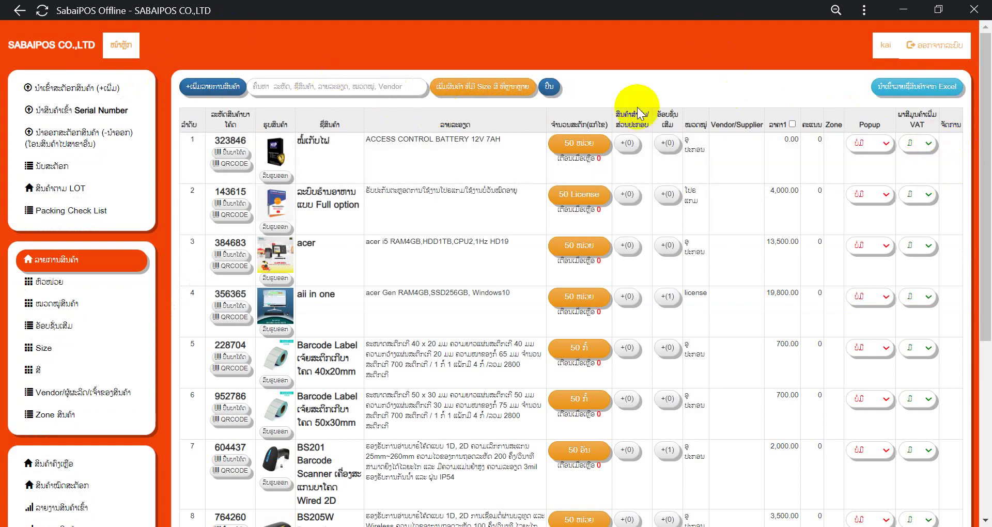
click(603, 253)
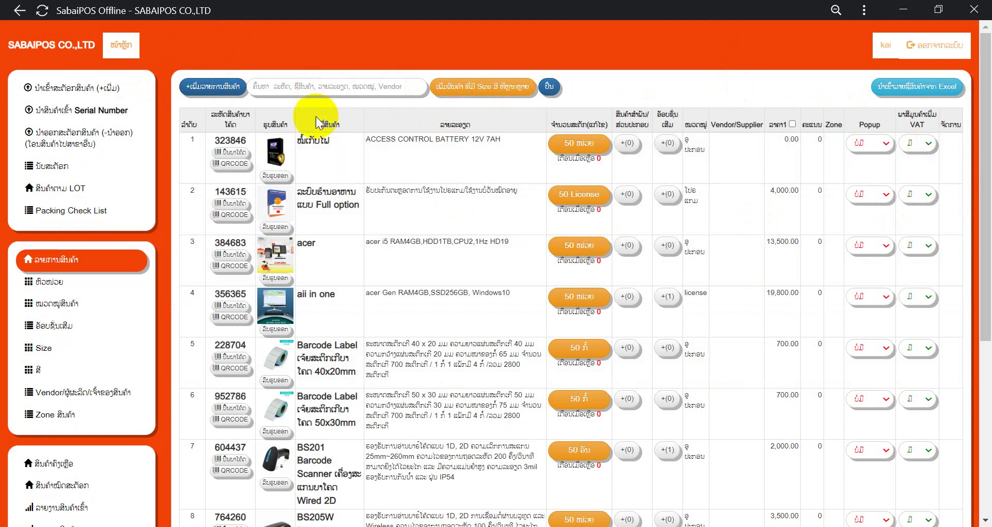
click(117, 49)
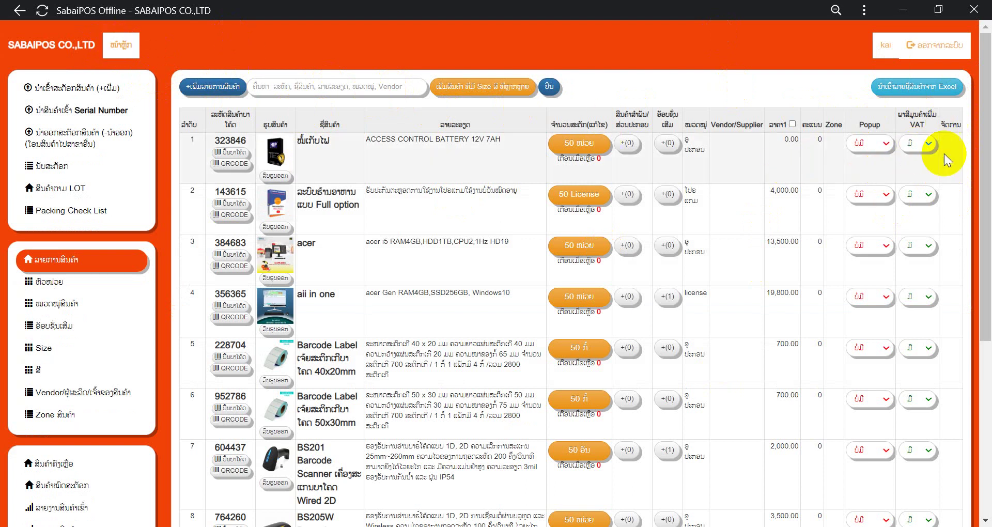
click(122, 45)
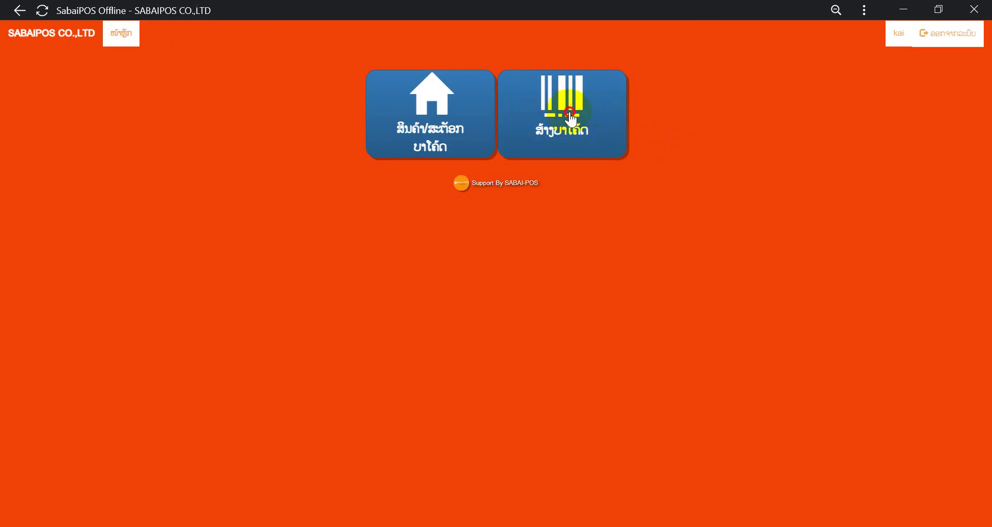
Step: Check kai's barcode creation page, return home, and show the hidden tray icons
click(570, 120)
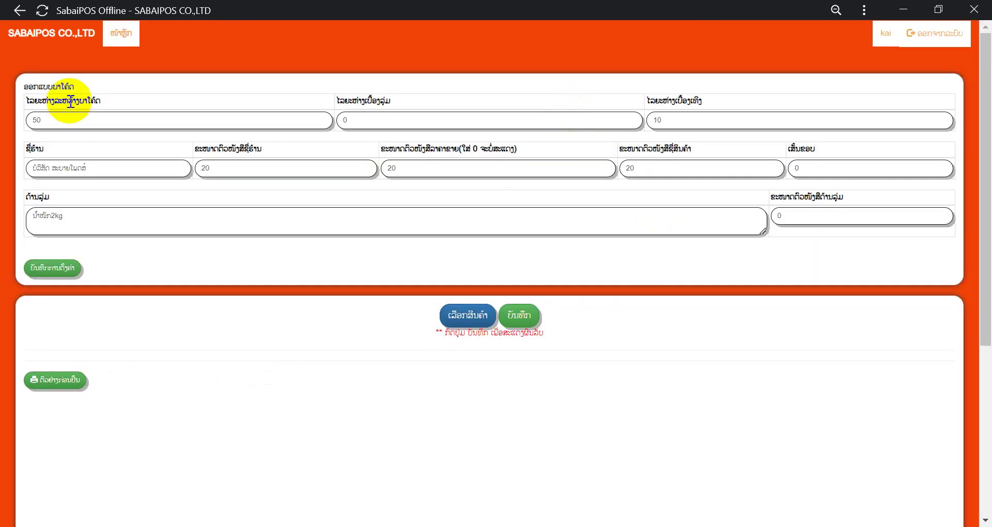
click(175, 80)
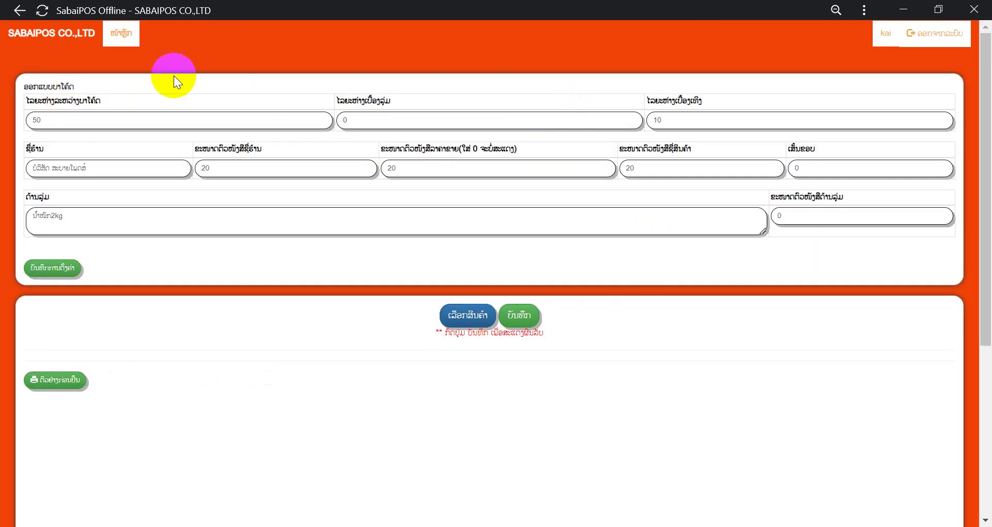
click(118, 37)
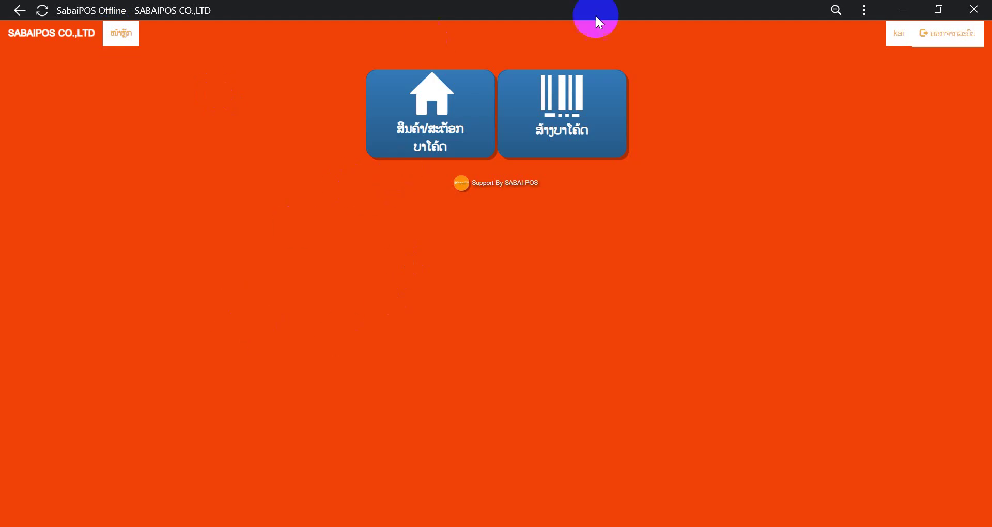
click(742, 526)
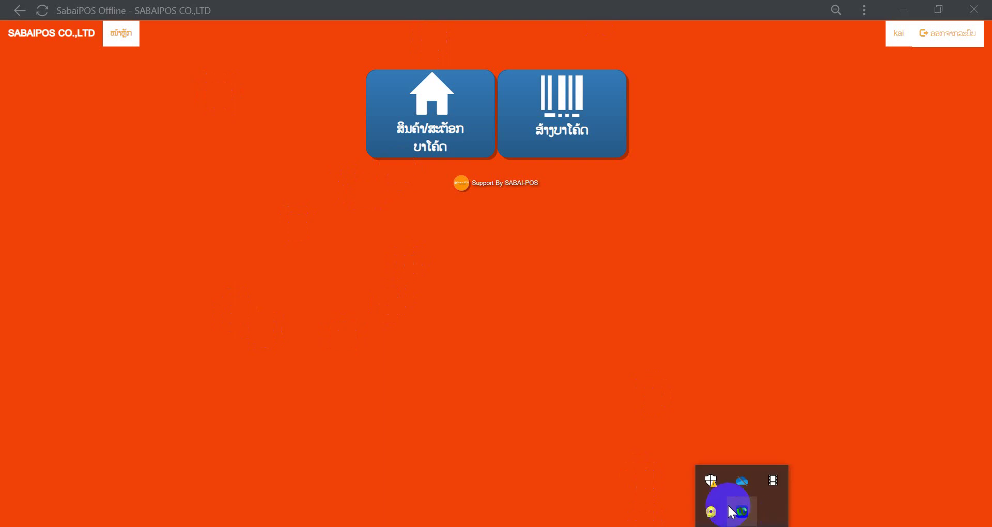